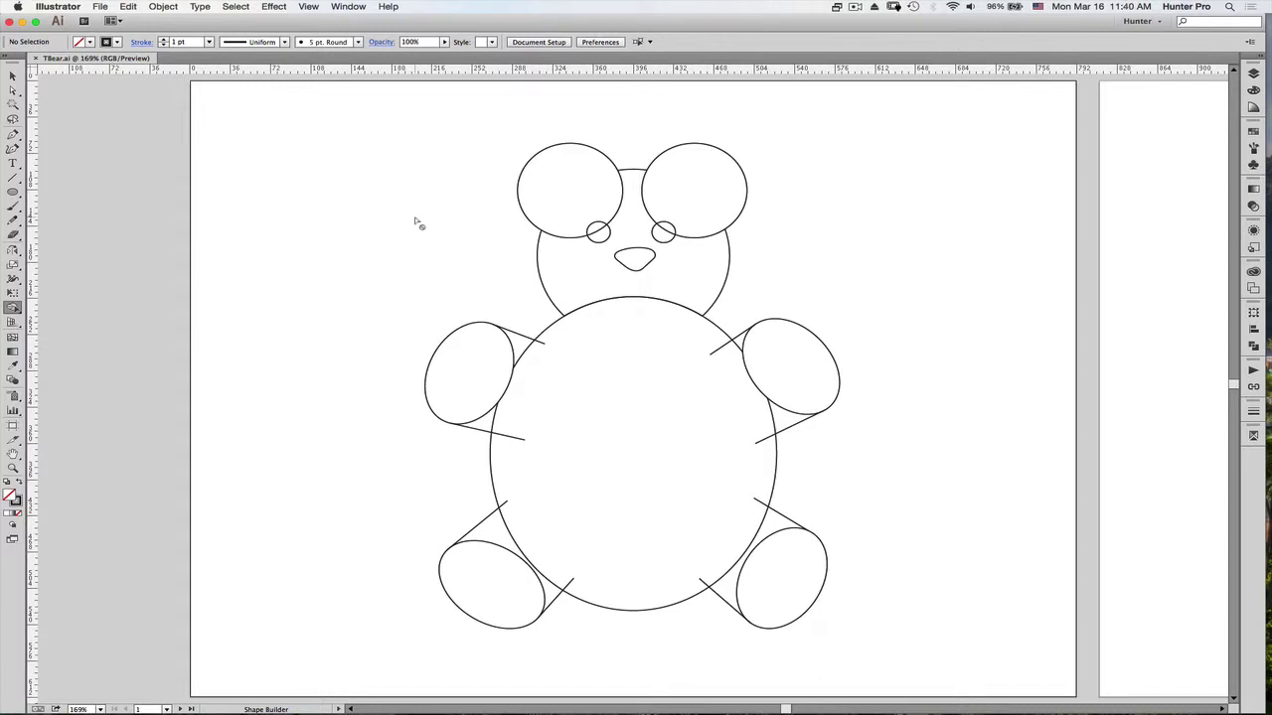
# Select all of the bear's shapes and pick the Shape Builder tool.
pyautogui.click(13, 76)
pyautogui.moveTo(365, 117); pyautogui.dragTo(897, 645)
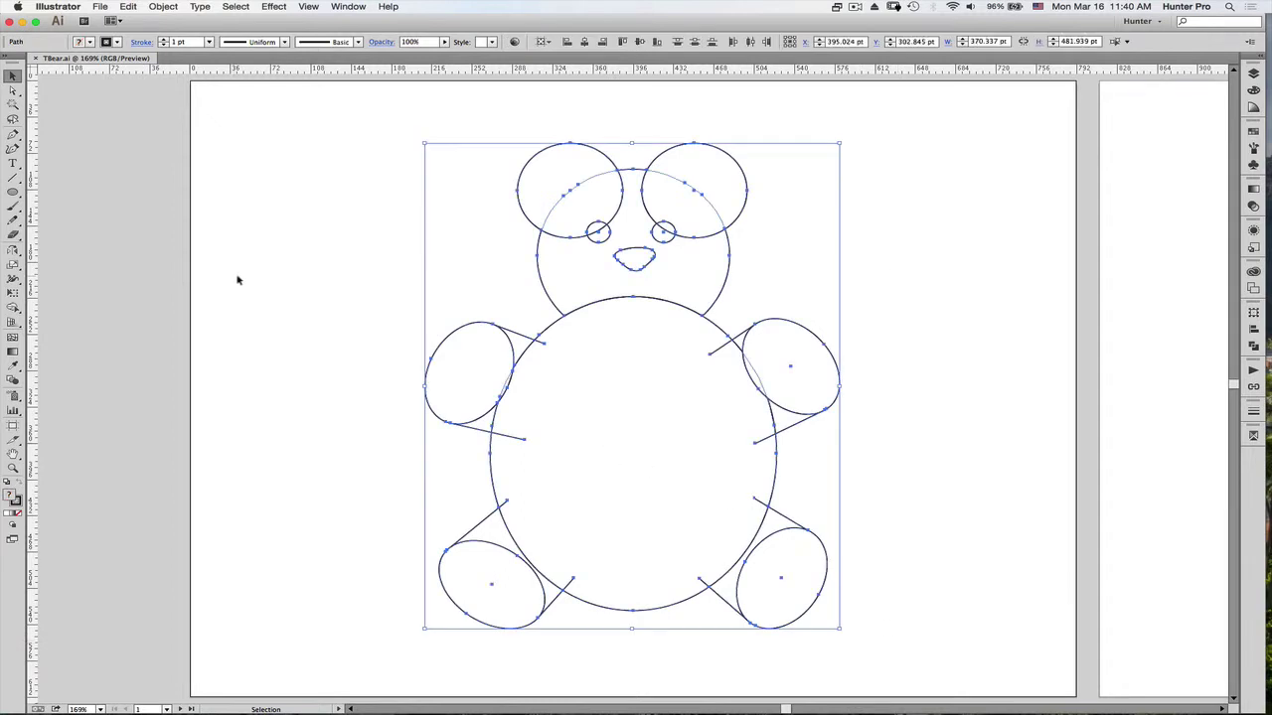
pyautogui.click(12, 308)
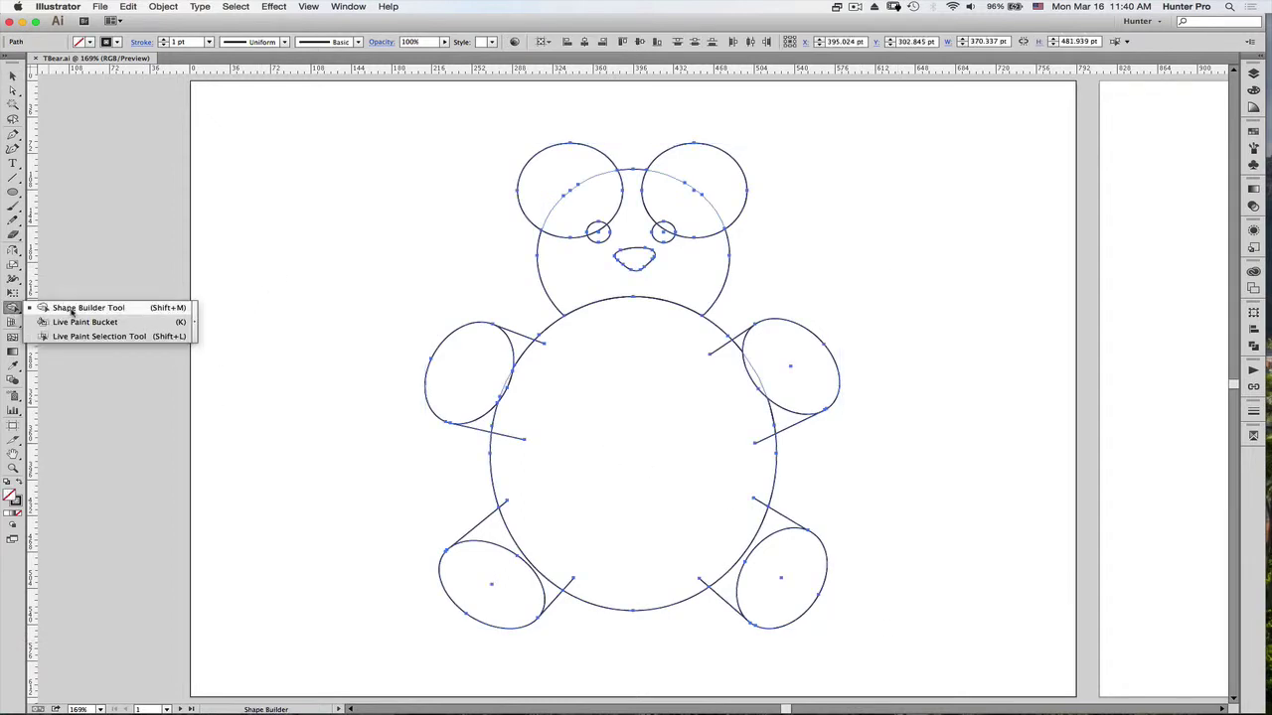
pyautogui.click(70, 310)
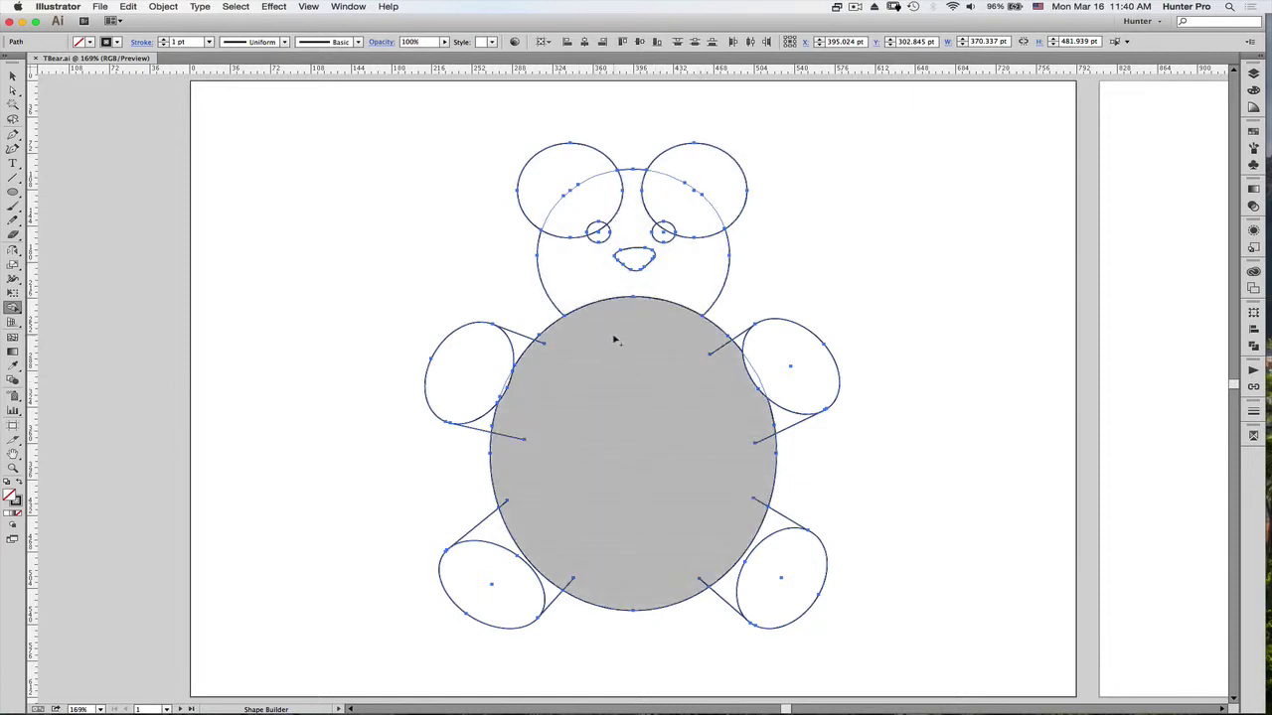
# Merge the head, right arm, right leg and left foot into the body.
pyautogui.moveTo(615, 337)
pyautogui.mouseDown()
pyautogui.moveTo(583, 278)
pyautogui.moveTo(590, 330)
pyautogui.moveTo(572, 264)
pyautogui.moveTo(489, 262)
pyautogui.moveTo(489, 251)
pyautogui.moveTo(582, 282)
pyautogui.mouseUp()
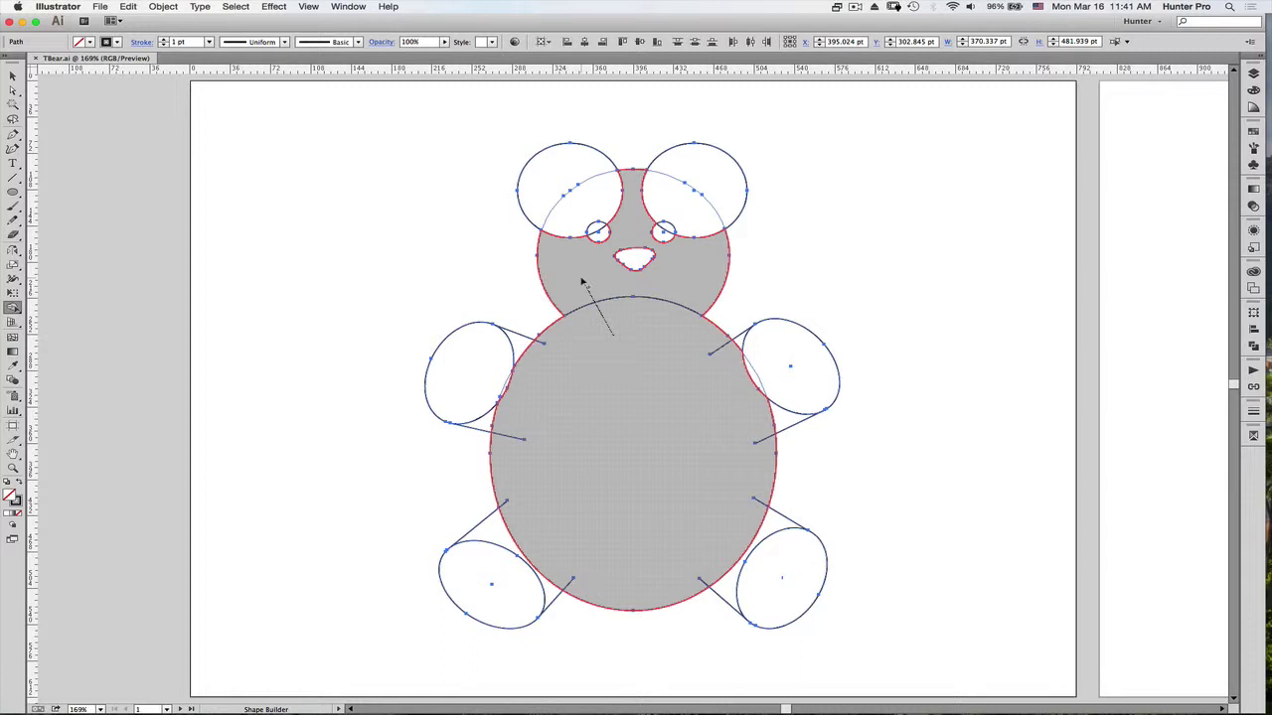
pyautogui.moveTo(568, 311)
pyautogui.mouseDown()
pyautogui.moveTo(565, 368)
pyautogui.moveTo(496, 365)
pyautogui.moveTo(498, 422)
pyautogui.moveTo(470, 419)
pyautogui.moveTo(502, 428)
pyautogui.moveTo(563, 370)
pyautogui.moveTo(496, 368)
pyautogui.moveTo(638, 312)
pyautogui.moveTo(565, 261)
pyautogui.mouseUp()
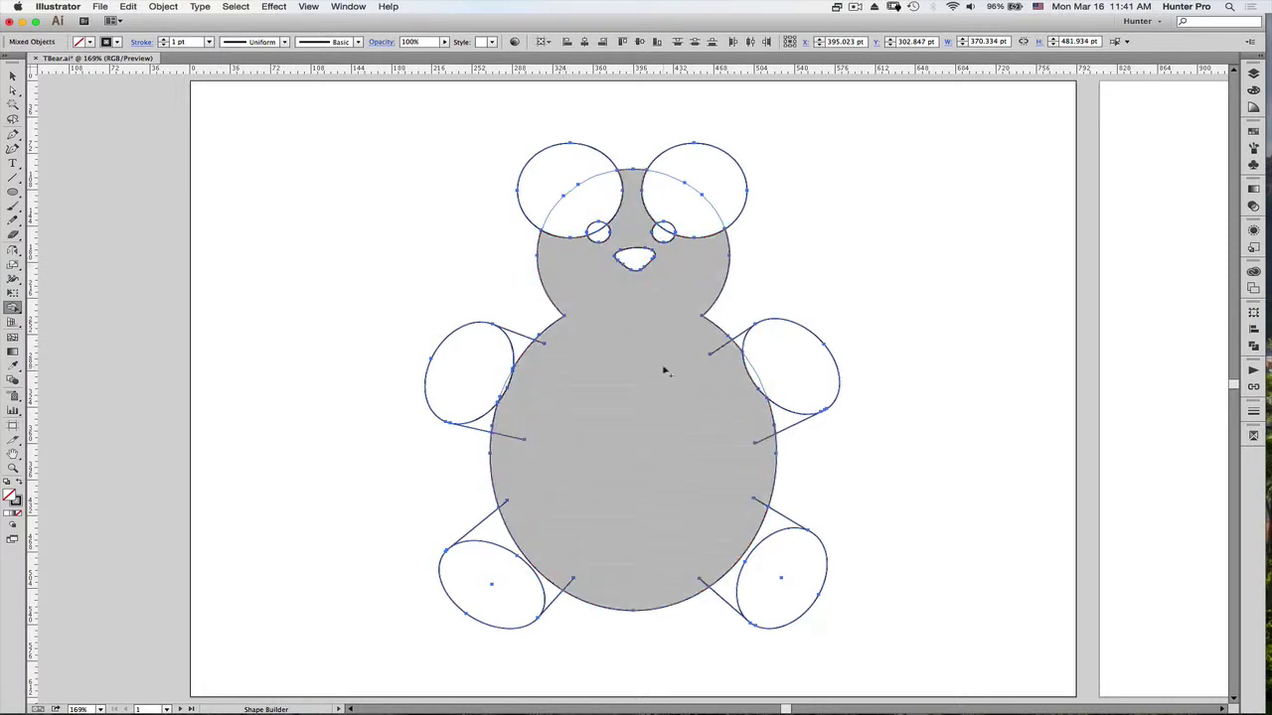
pyautogui.moveTo(728, 413)
pyautogui.mouseDown()
pyautogui.moveTo(773, 363)
pyautogui.moveTo(785, 401)
pyautogui.moveTo(804, 406)
pyautogui.moveTo(746, 379)
pyautogui.moveTo(746, 343)
pyautogui.mouseUp()
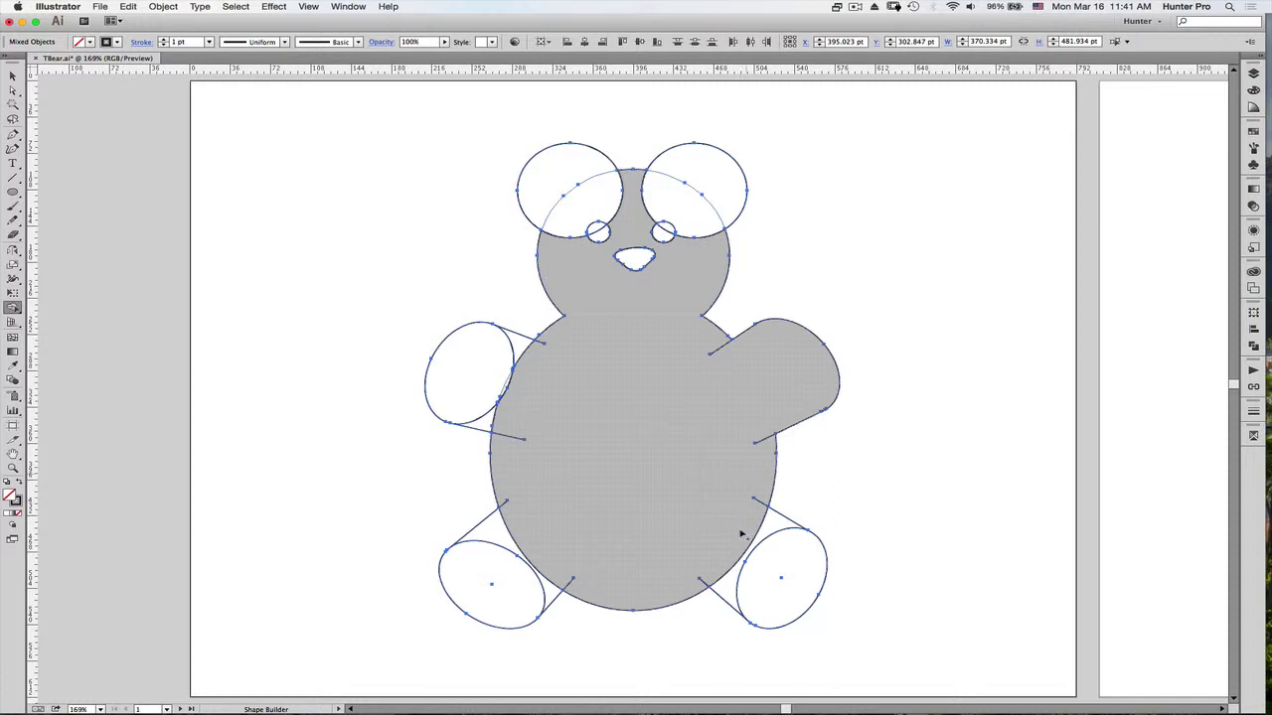
pyautogui.moveTo(732, 529)
pyautogui.mouseDown()
pyautogui.moveTo(761, 536)
pyautogui.moveTo(774, 558)
pyautogui.mouseUp()
pyautogui.moveTo(547, 535); pyautogui.dragTo(490, 580)
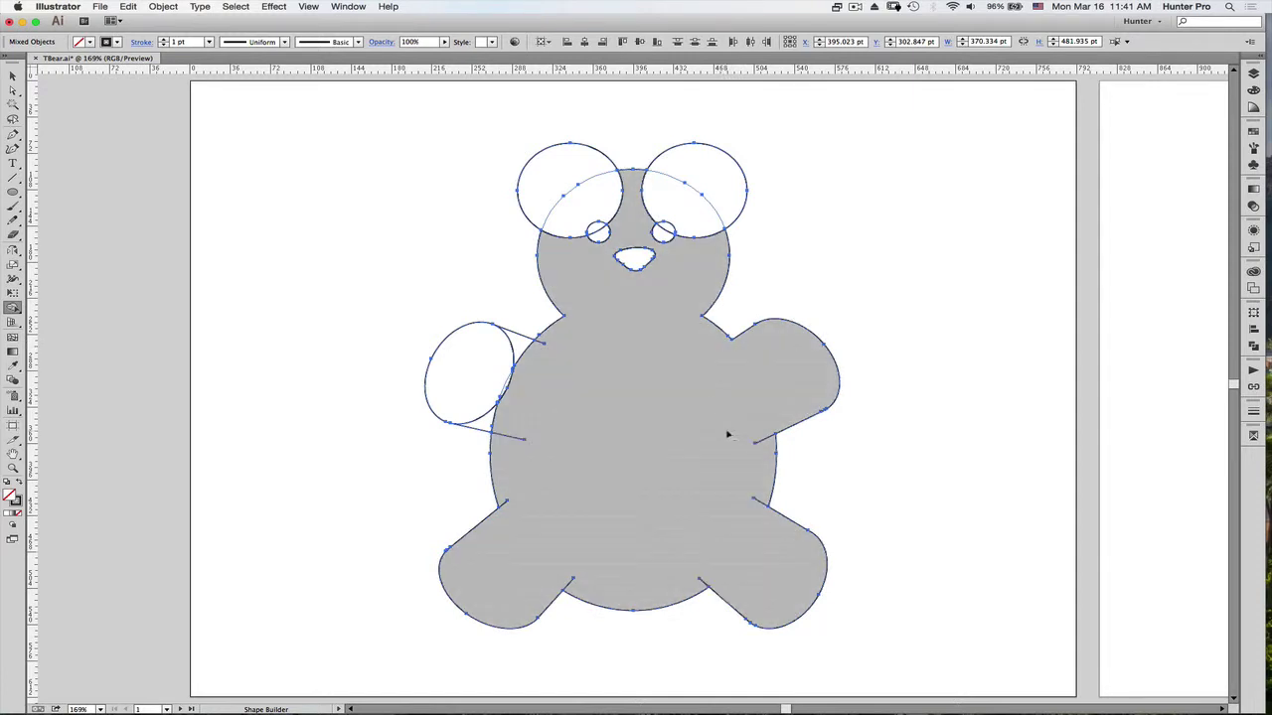
pyautogui.keyDown('alt'); pyautogui.click(762, 444); pyautogui.keyUp('alt')
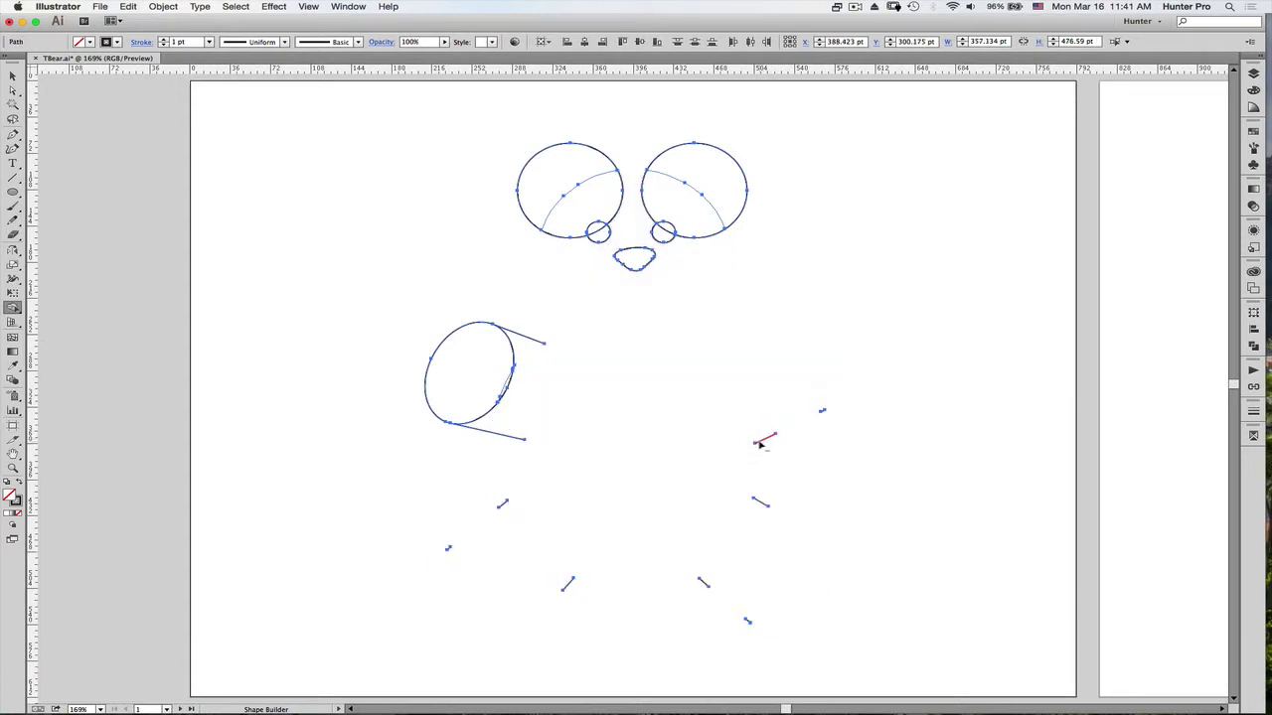
pyautogui.press('super+z')
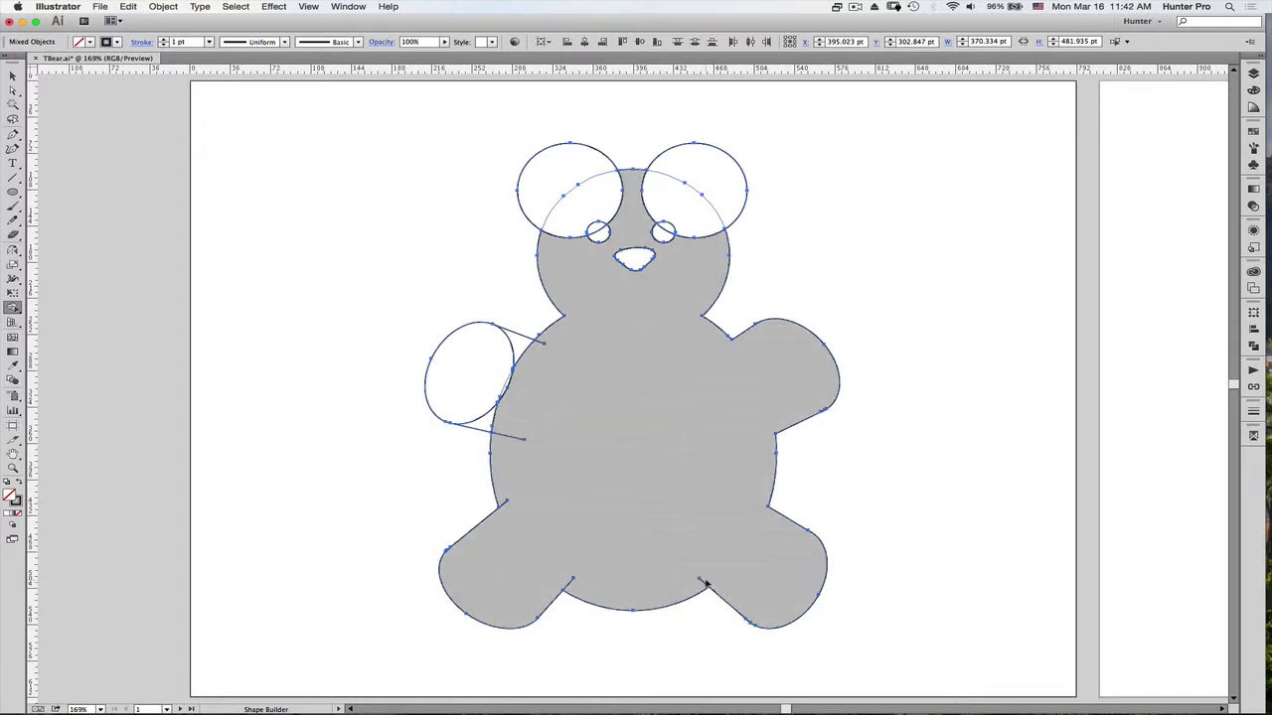
pyautogui.keyDown('alt'); pyautogui.click(703, 586); pyautogui.keyUp('alt')
pyautogui.press('super+z')
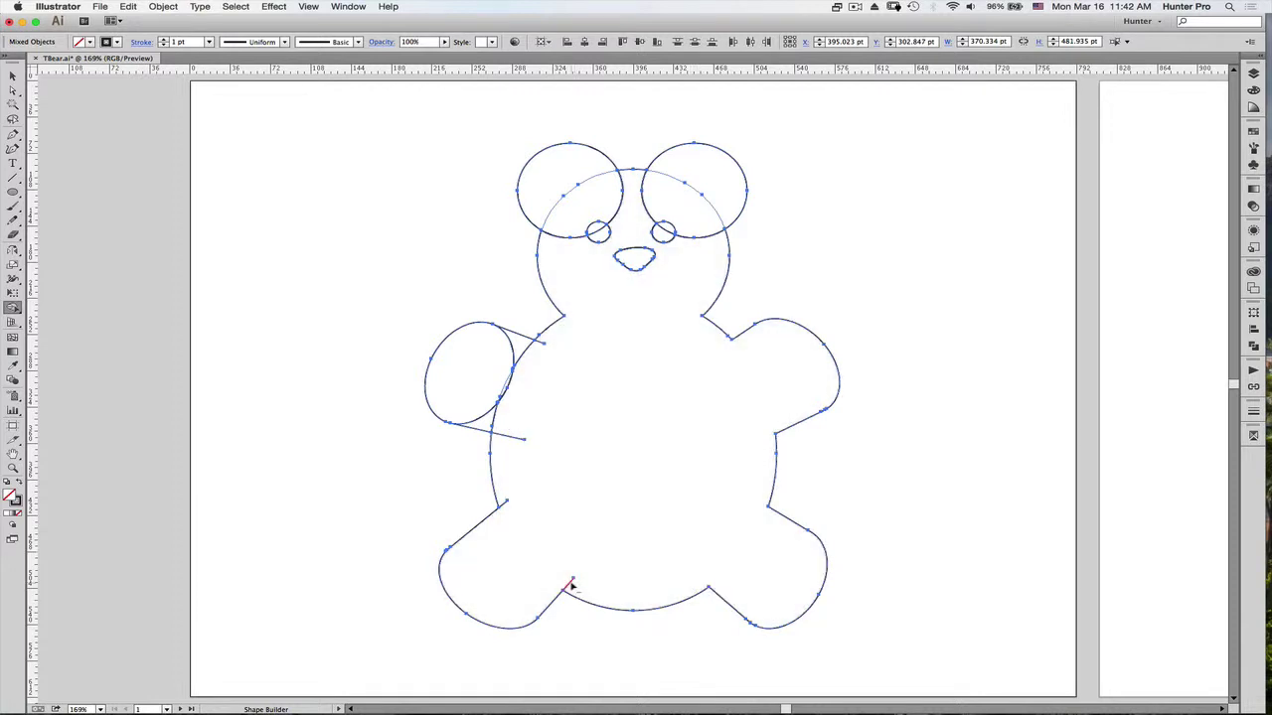
pyautogui.keyDown('alt'); pyautogui.click(509, 506); pyautogui.keyUp('alt')
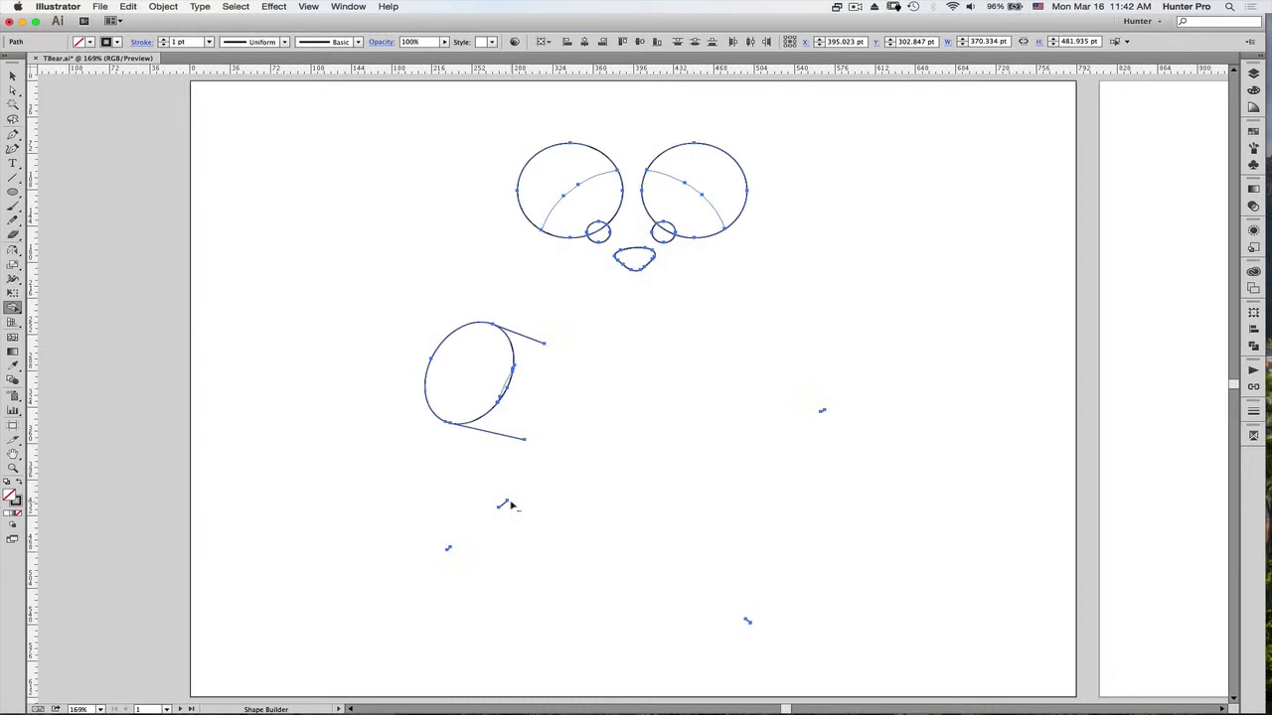
pyautogui.press('super+z')
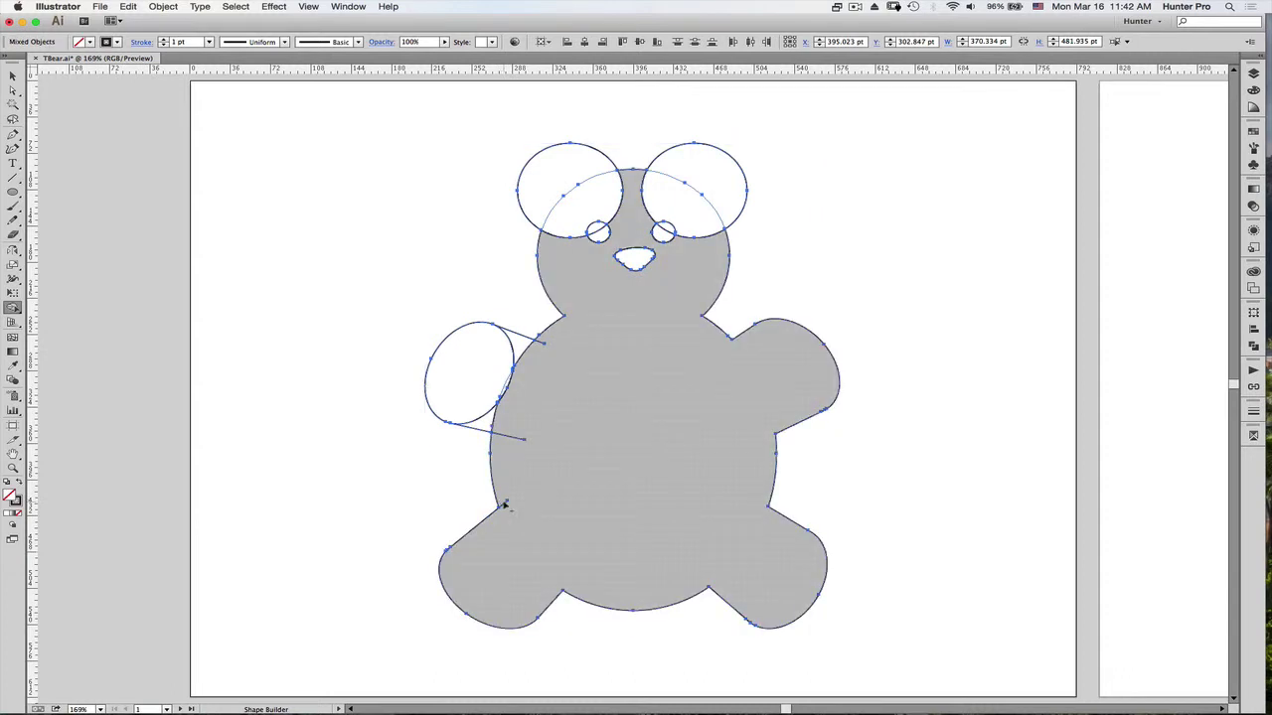
pyautogui.keyDown('alt'); pyautogui.click(504, 505); pyautogui.keyUp('alt')
pyautogui.press('super+z')
# Merge the left arm into the body, clearing the stray edge at the junction.
pyautogui.moveTo(559, 401)
pyautogui.mouseDown()
pyautogui.moveTo(476, 394)
pyautogui.moveTo(468, 417)
pyautogui.moveTo(454, 376)
pyautogui.mouseUp()
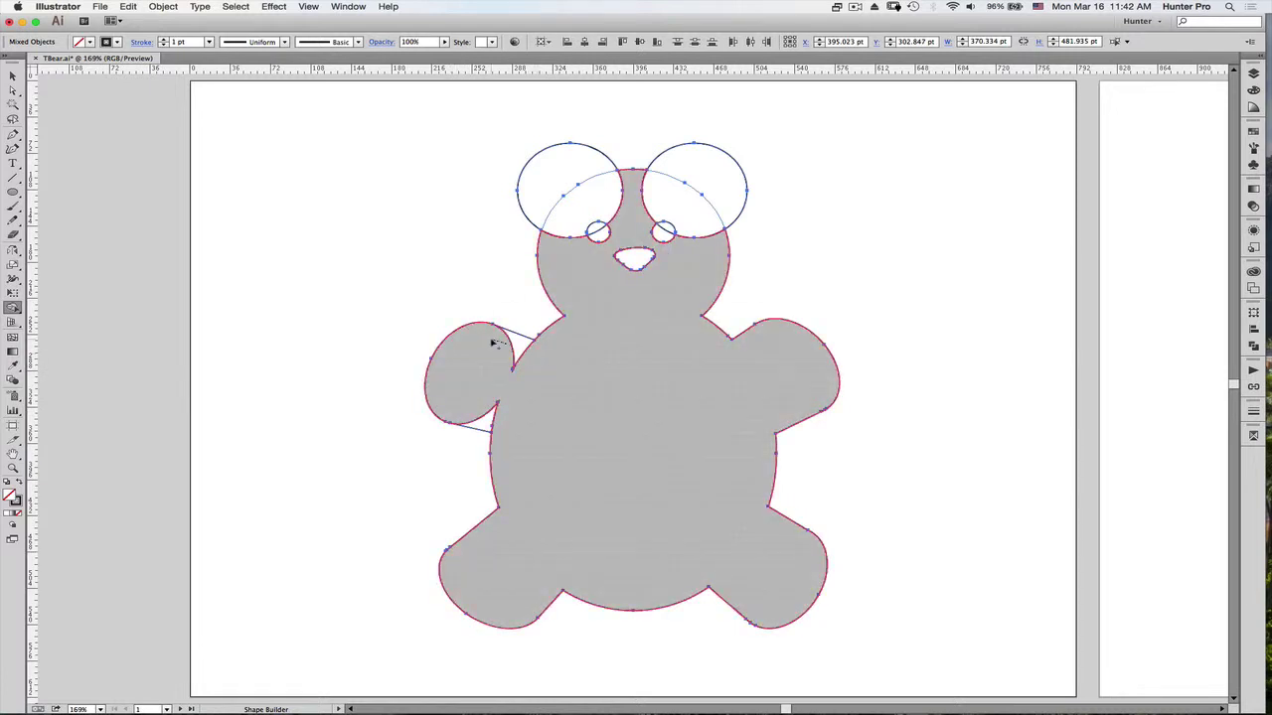
pyautogui.click(520, 345)
pyautogui.moveTo(471, 419)
pyautogui.mouseDown()
pyautogui.moveTo(468, 389)
pyautogui.moveTo(483, 378)
pyautogui.mouseUp()
# Merge the left and right ears into the head.
pyautogui.moveTo(560, 252); pyautogui.dragTo(556, 196)
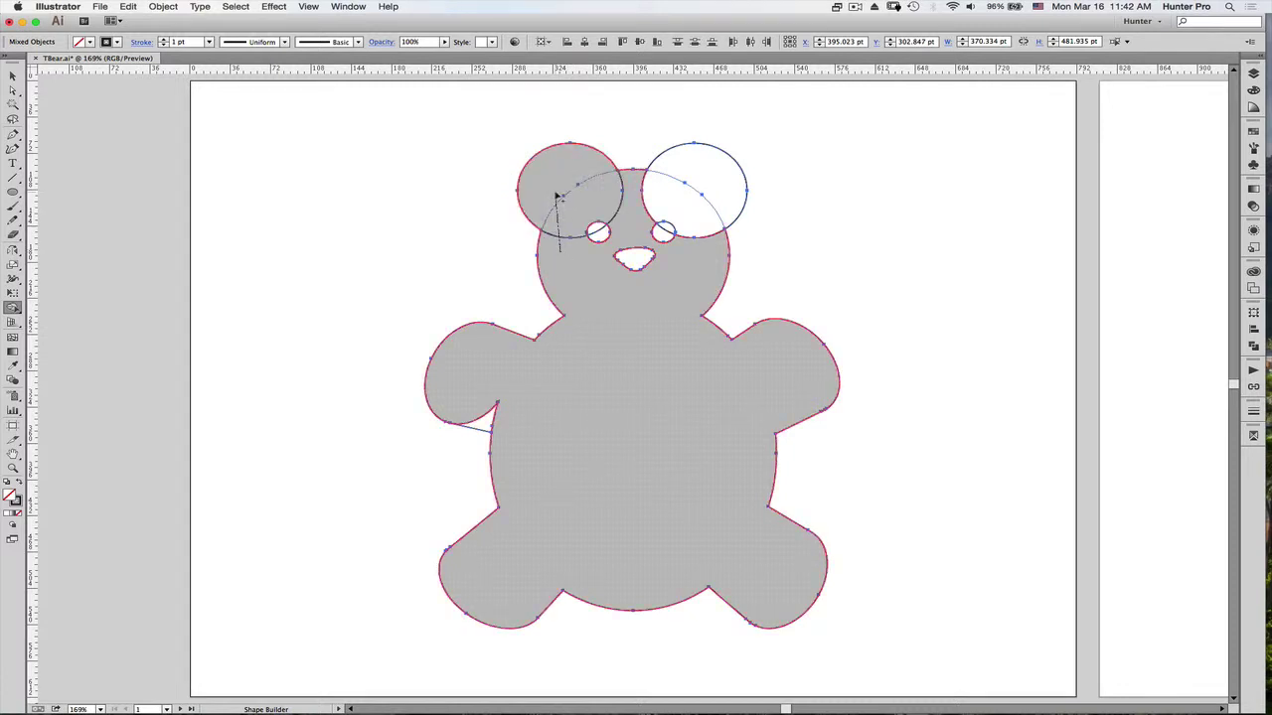
pyautogui.moveTo(556, 196); pyautogui.dragTo(556, 197)
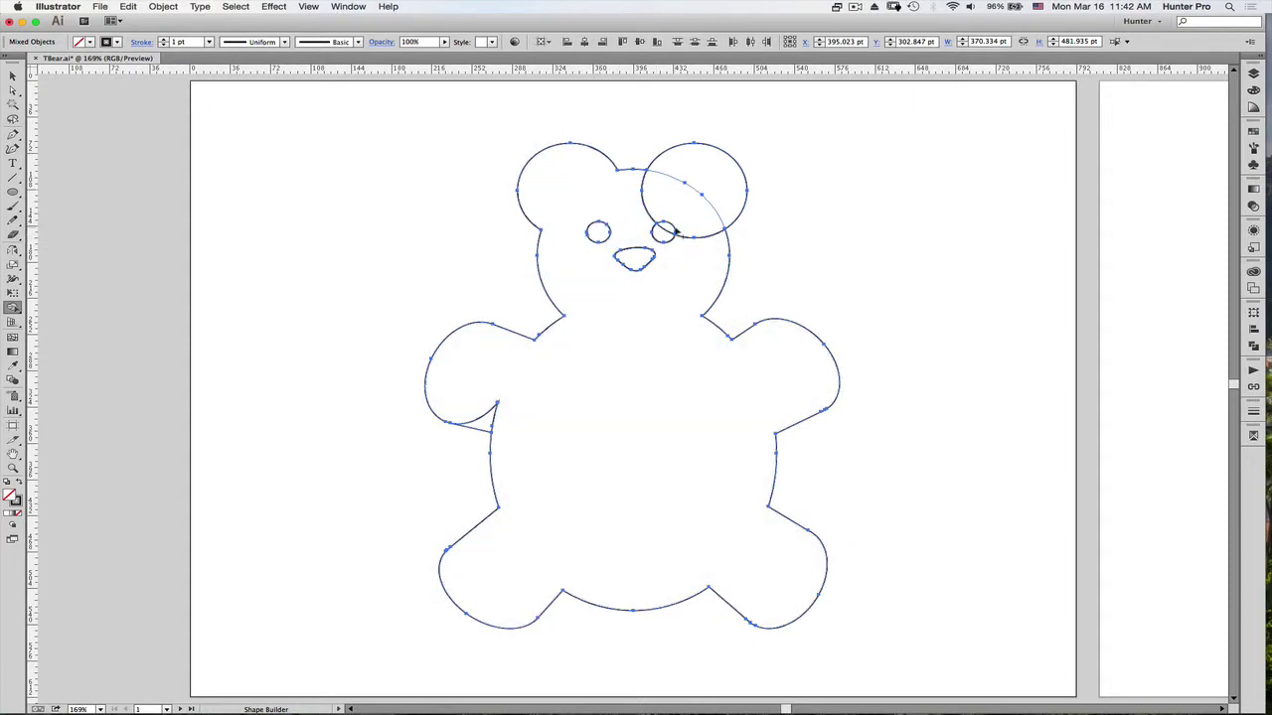
pyautogui.moveTo(653, 213)
pyautogui.mouseDown()
pyautogui.moveTo(674, 176)
pyautogui.moveTo(696, 177)
pyautogui.mouseUp()
pyautogui.moveTo(632, 223)
pyautogui.mouseDown()
pyautogui.moveTo(660, 199)
pyautogui.moveTo(675, 233)
pyautogui.mouseUp()
# Zoom in to 488% on the left arm's junction with the body.
pyautogui.click(13, 466)
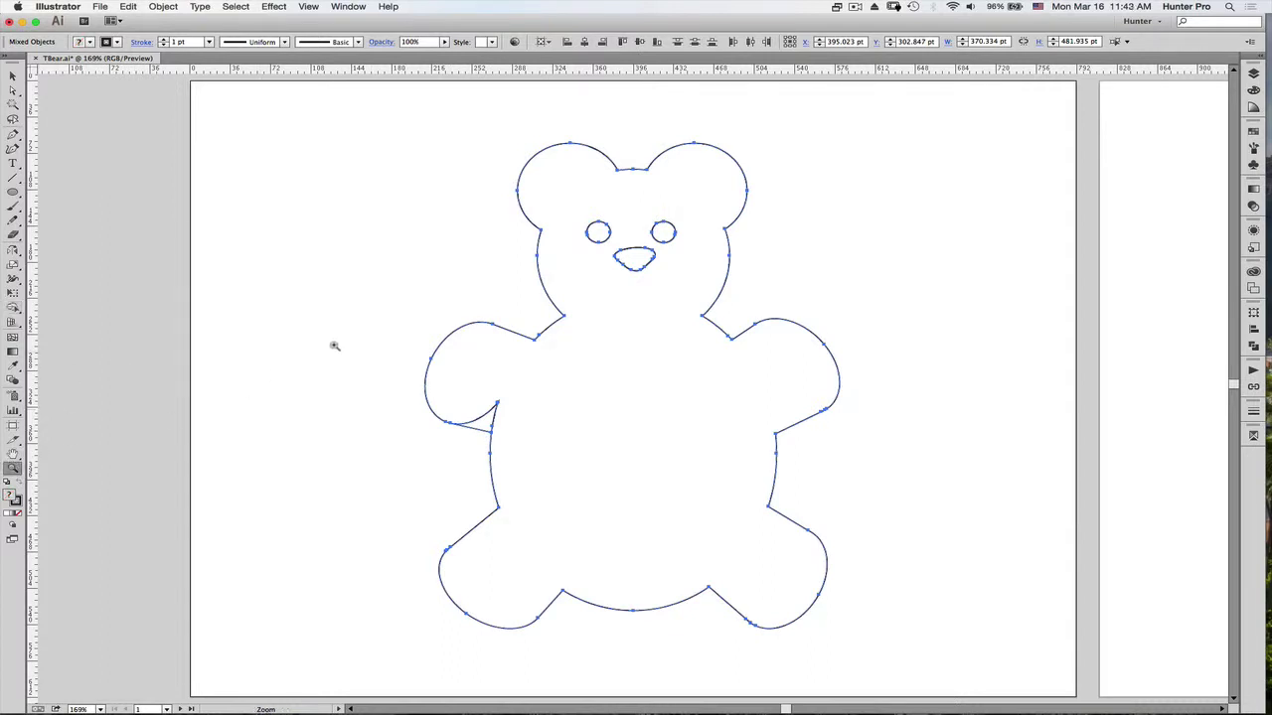
pyautogui.hscroll(-5, 480, 427)
pyautogui.scroll(-2, 480, 428)
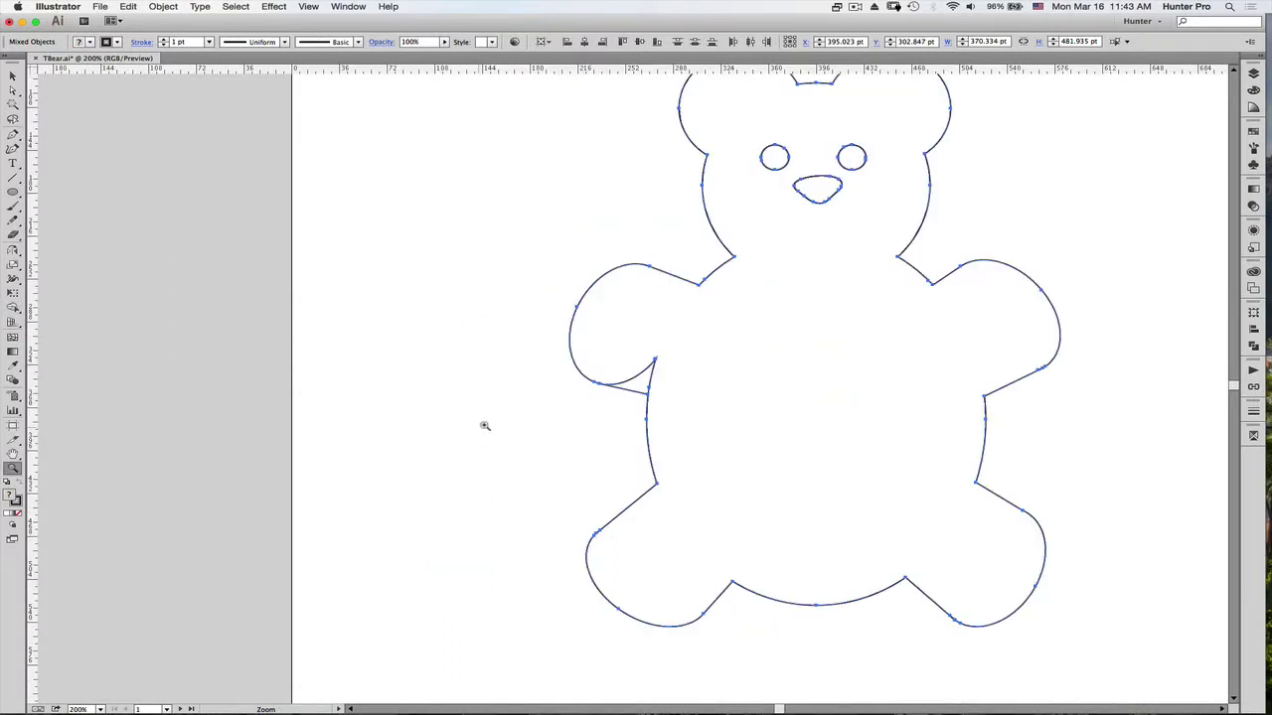
pyautogui.click(648, 394)
# Try to merge the triangular sliver under the left arm with Shape Builder.
pyautogui.hotkey('shift', 'm')
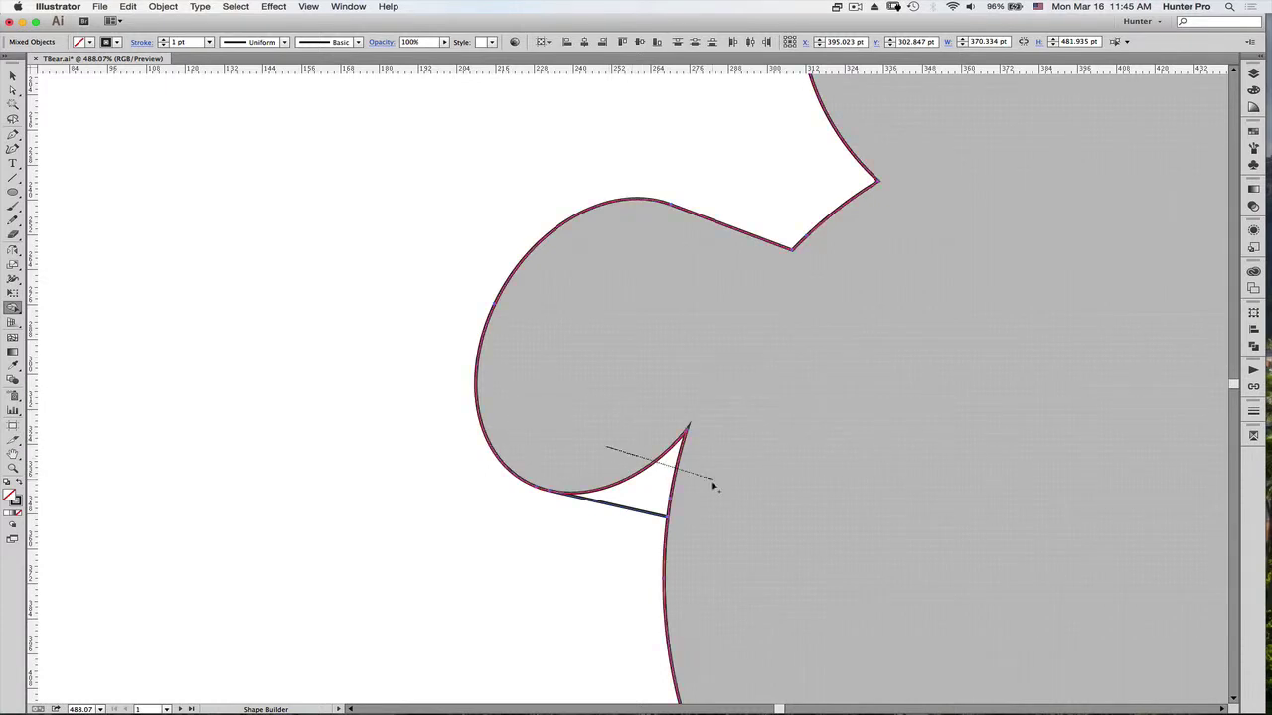
pyautogui.moveTo(713, 485); pyautogui.dragTo(714, 485)
pyautogui.moveTo(610, 446)
pyautogui.mouseDown()
pyautogui.moveTo(765, 494)
pyautogui.moveTo(696, 512)
pyautogui.moveTo(623, 492)
pyautogui.moveTo(695, 503)
pyautogui.moveTo(619, 445)
pyautogui.moveTo(756, 498)
pyautogui.moveTo(614, 454)
pyautogui.mouseUp()
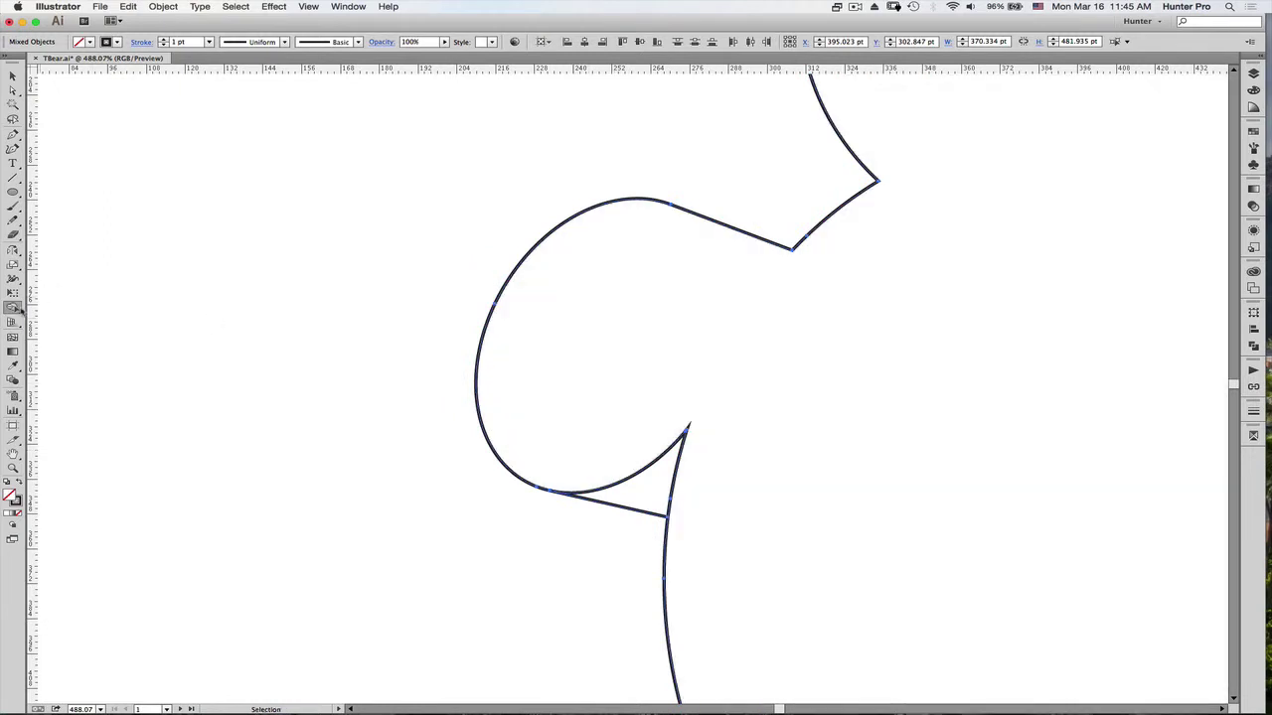
# Enable Shape Builder Gap Detection at Medium length and merge the armpit sliver into the bear.
pyautogui.doubleClick(13, 309)
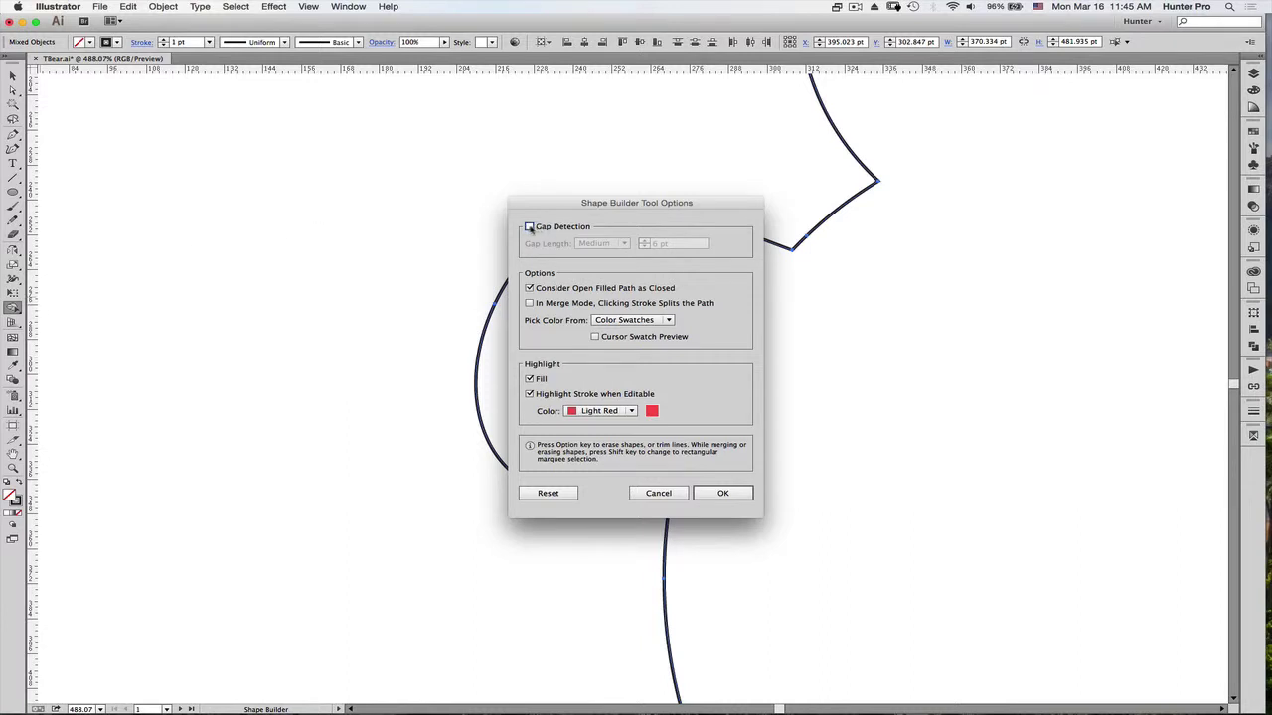
pyautogui.click(529, 227)
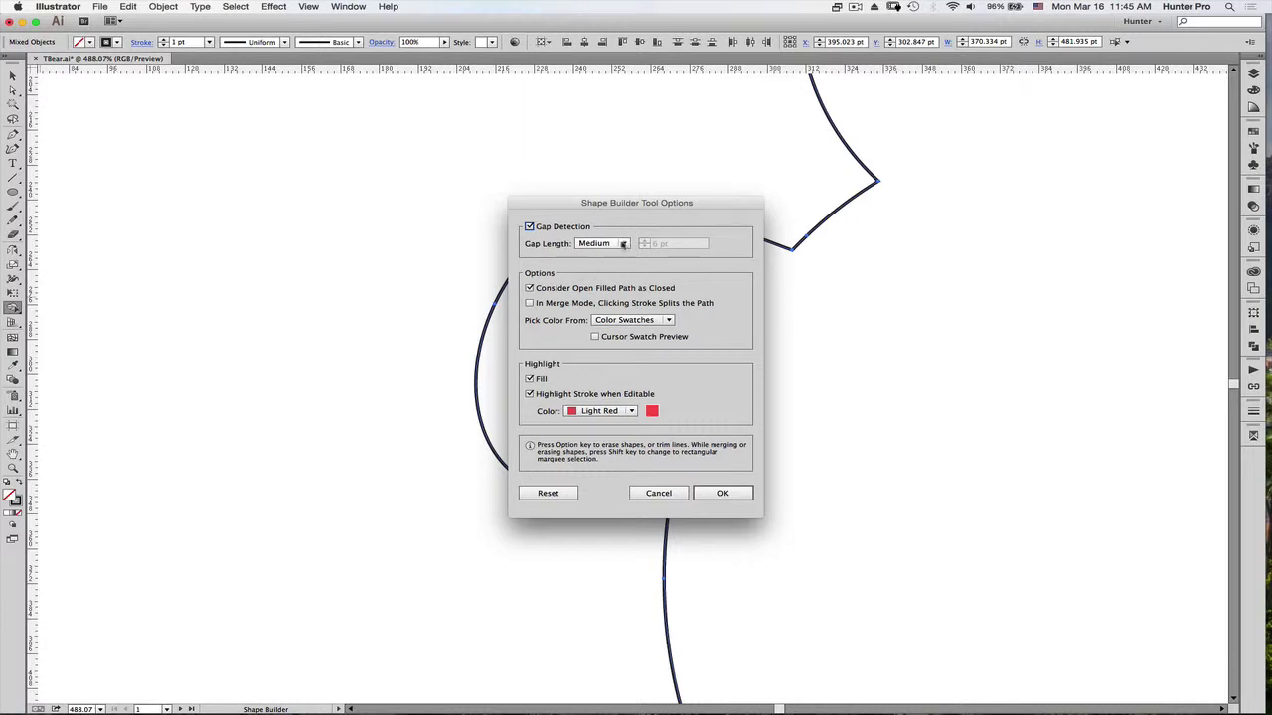
pyautogui.click(624, 245)
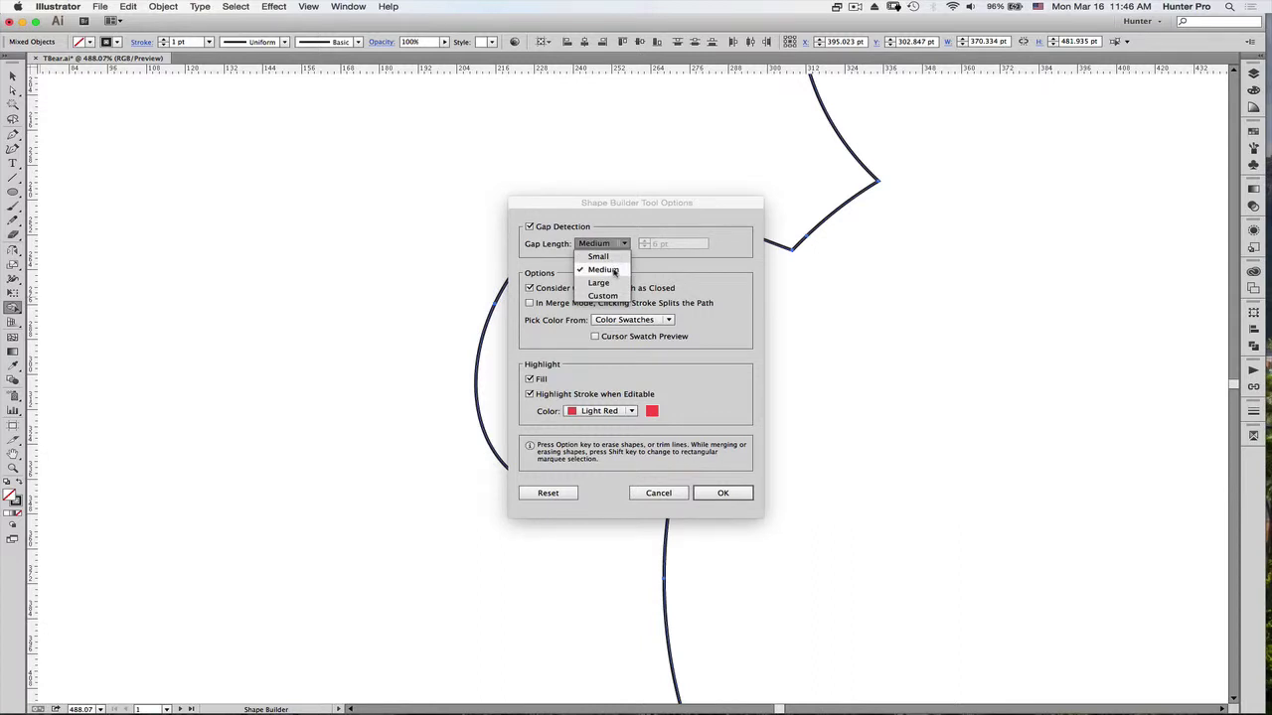
pyautogui.click(614, 272)
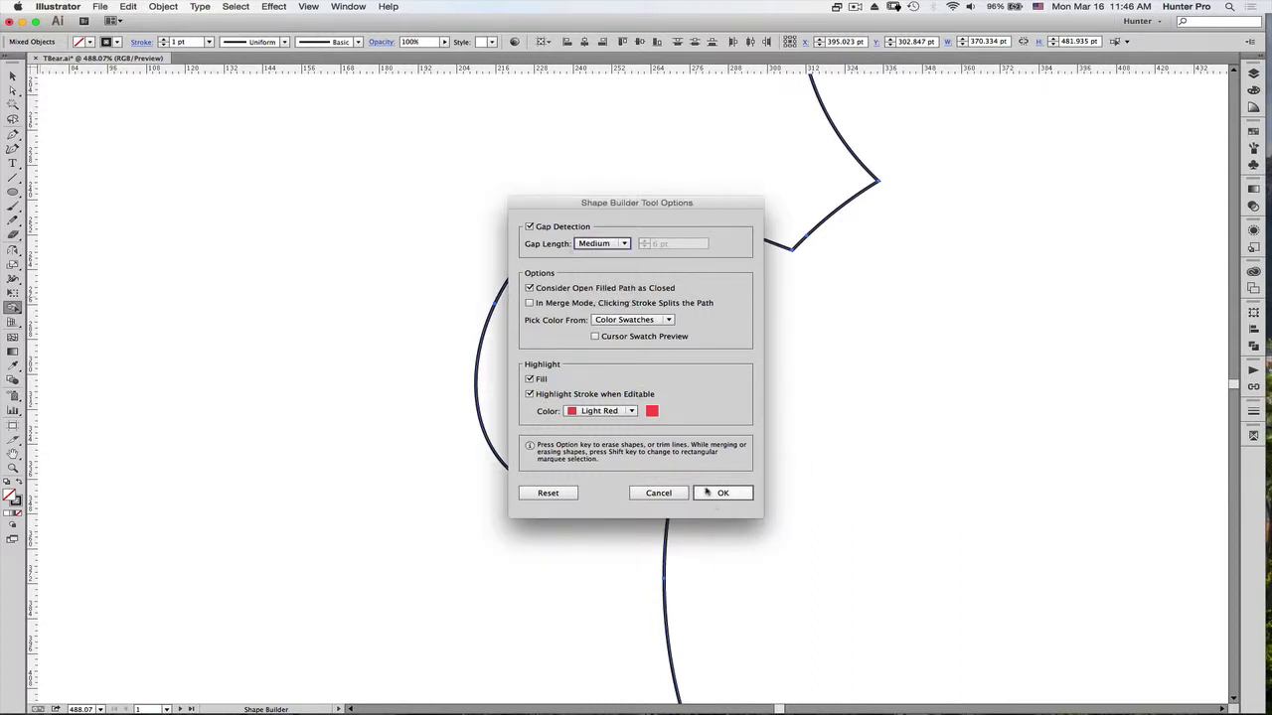
pyautogui.click(707, 492)
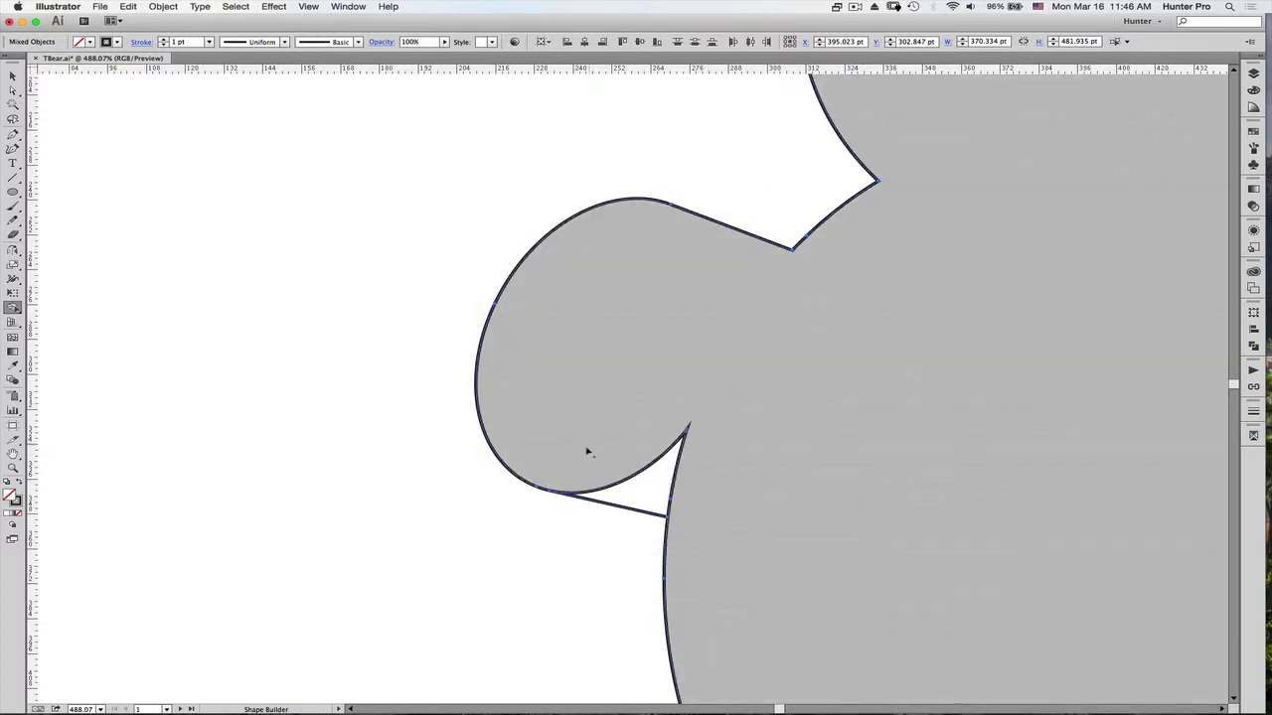
pyautogui.moveTo(587, 448)
pyautogui.mouseDown()
pyautogui.moveTo(695, 496)
pyautogui.moveTo(643, 489)
pyautogui.moveTo(707, 505)
pyautogui.mouseUp()
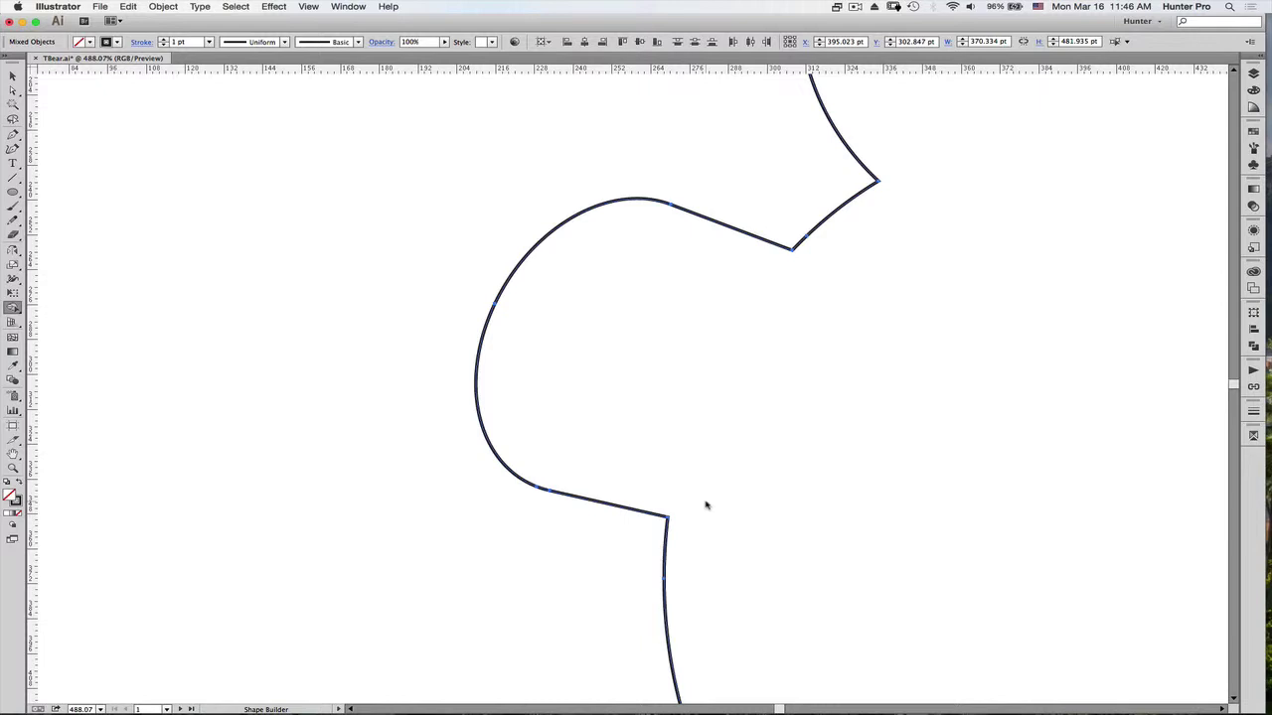
# Fit the artboard in view and enable Cursor Swatch Preview, picking colours from Color Swatches.
pyautogui.press('super+0')
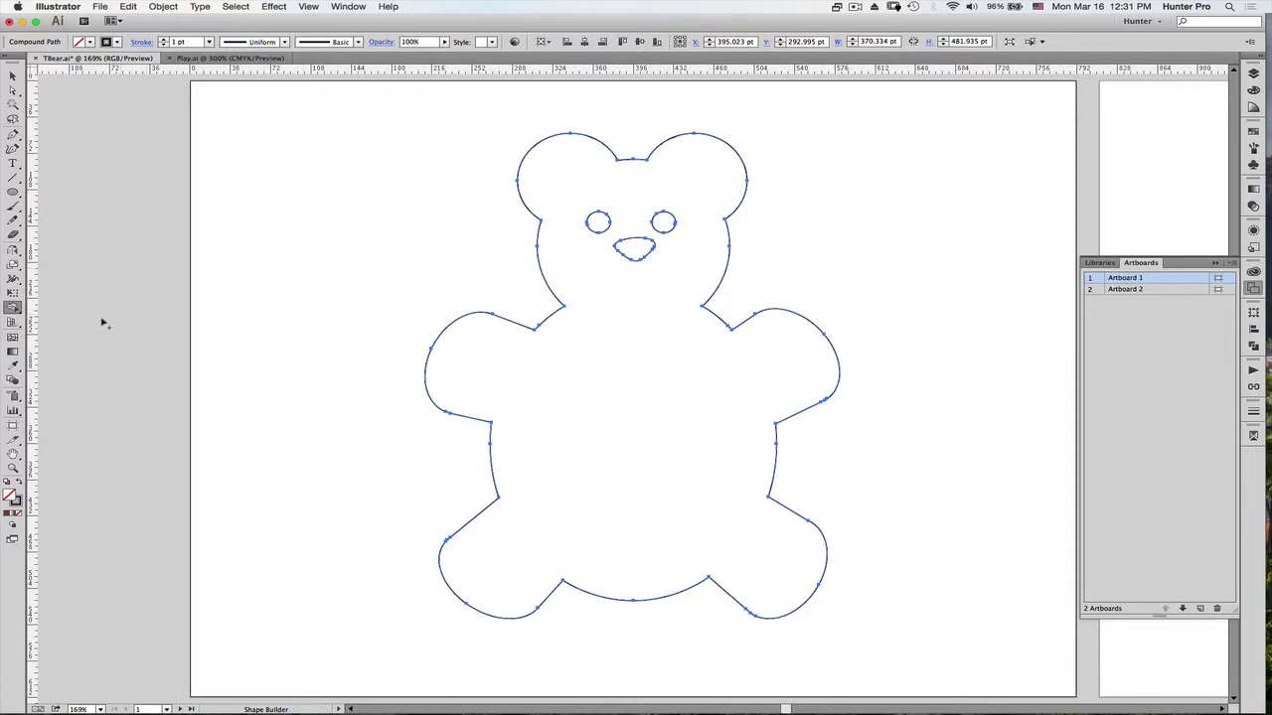
pyautogui.press('super')
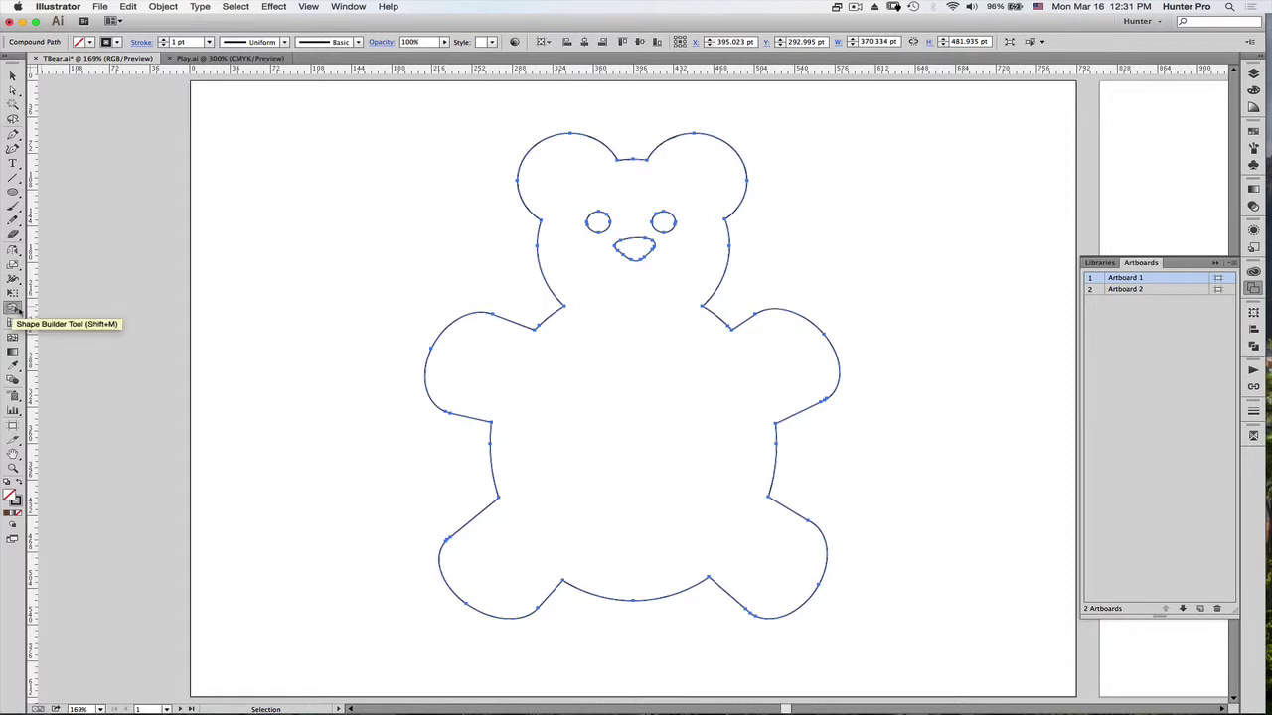
pyautogui.doubleClick(13, 309)
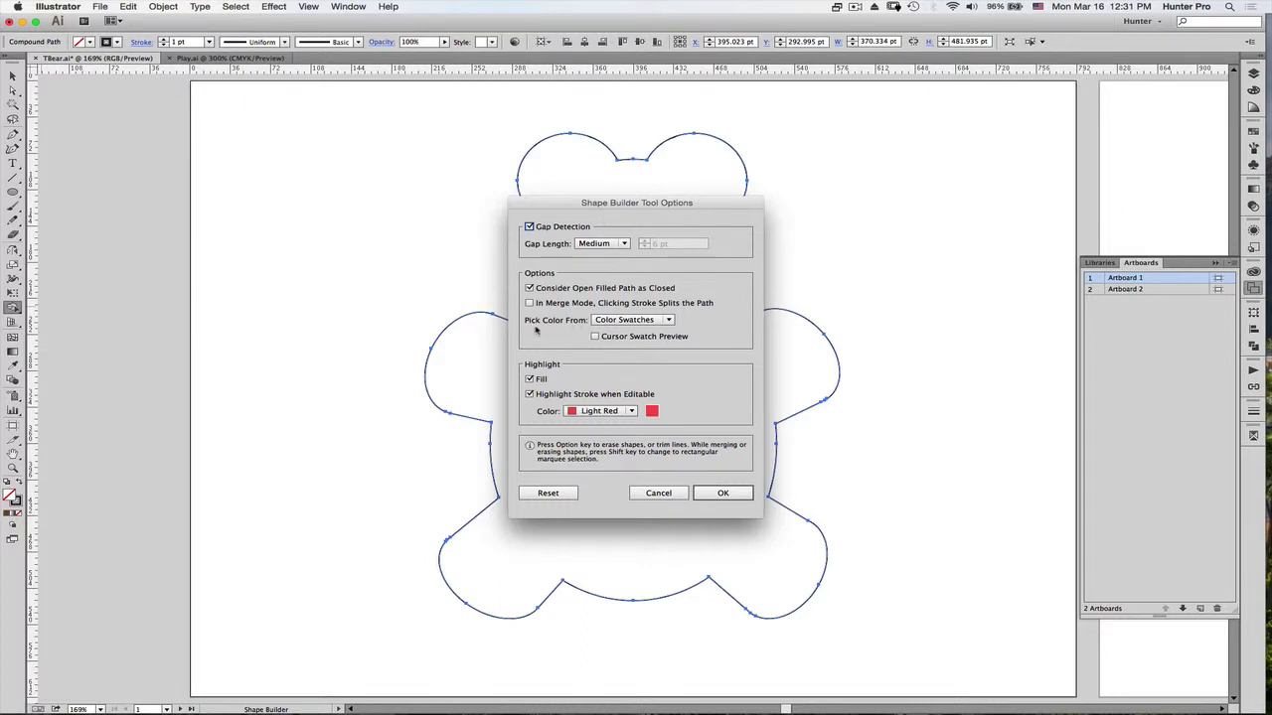
pyautogui.click(669, 320)
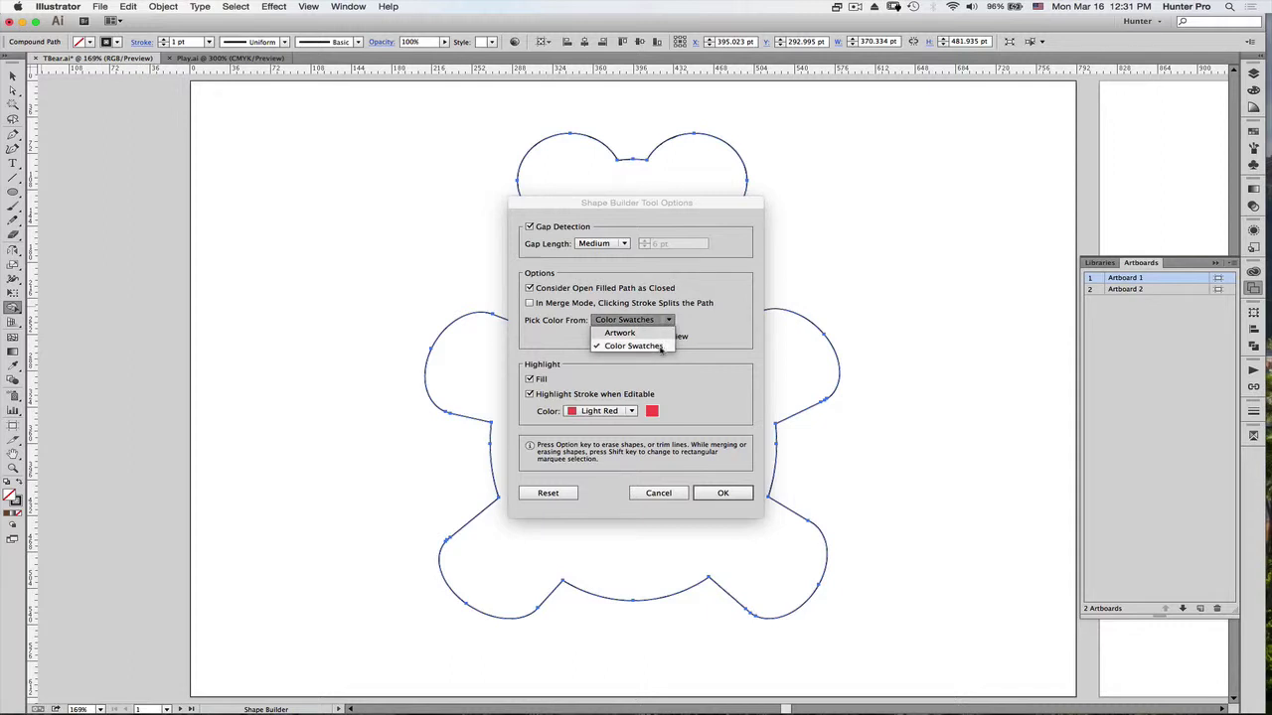
pyautogui.click(700, 324)
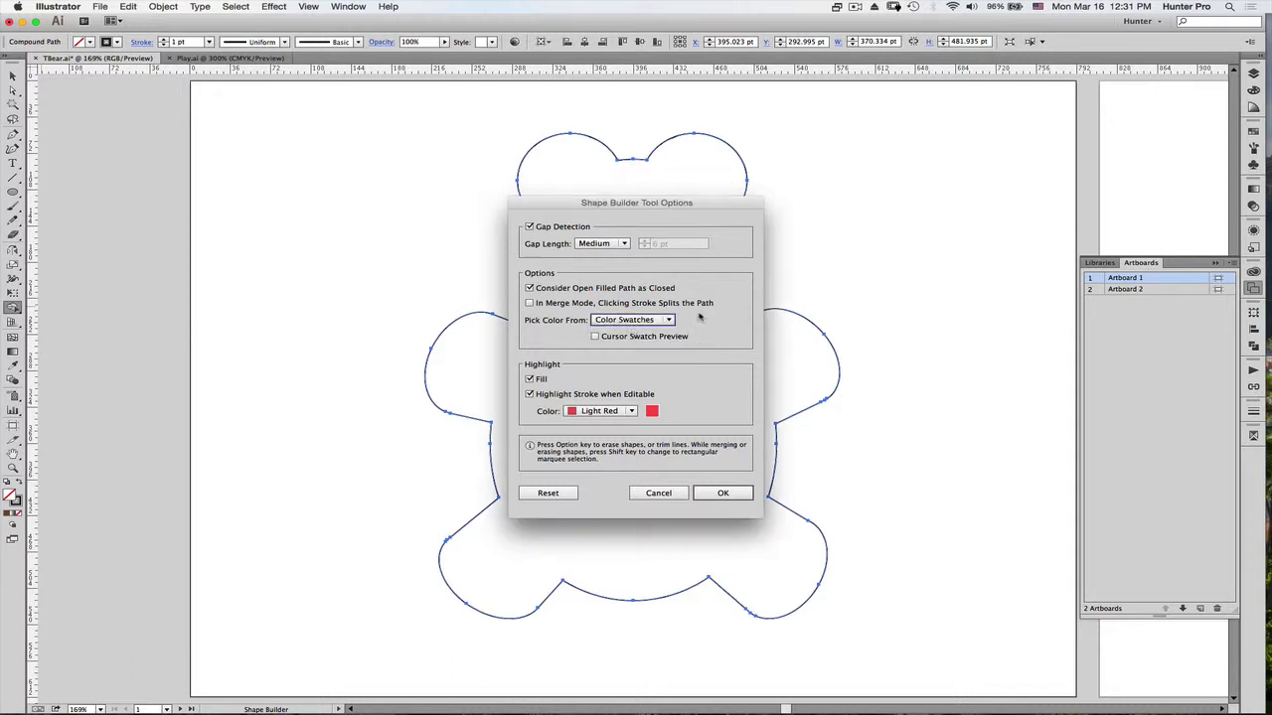
pyautogui.click(594, 337)
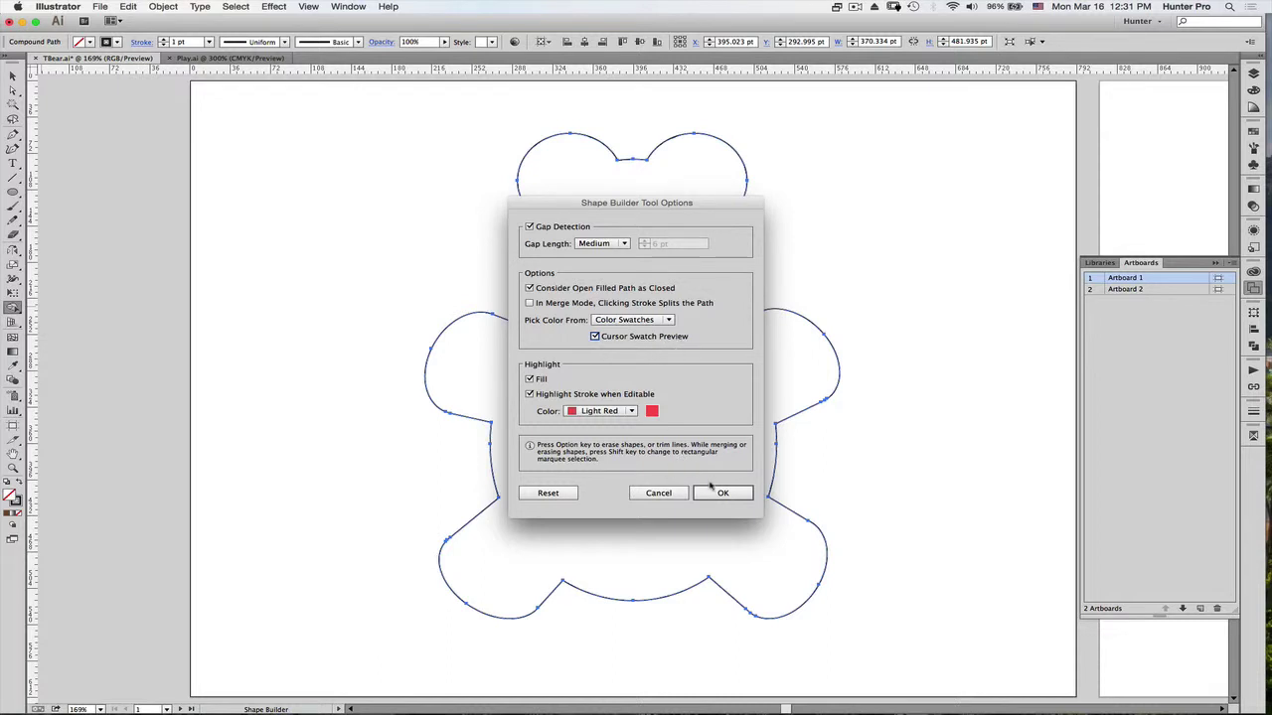
pyautogui.click(723, 493)
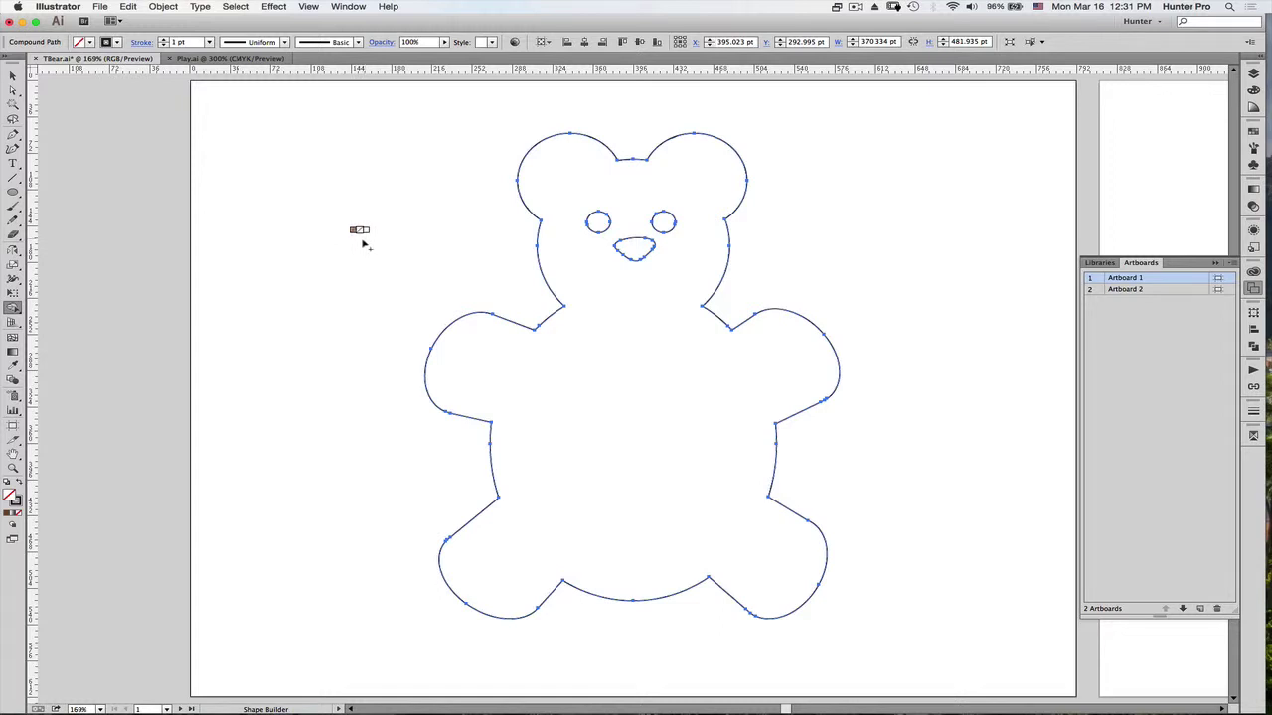
# Fill the bear's body with a light tan swatch.
pyautogui.click(89, 43)
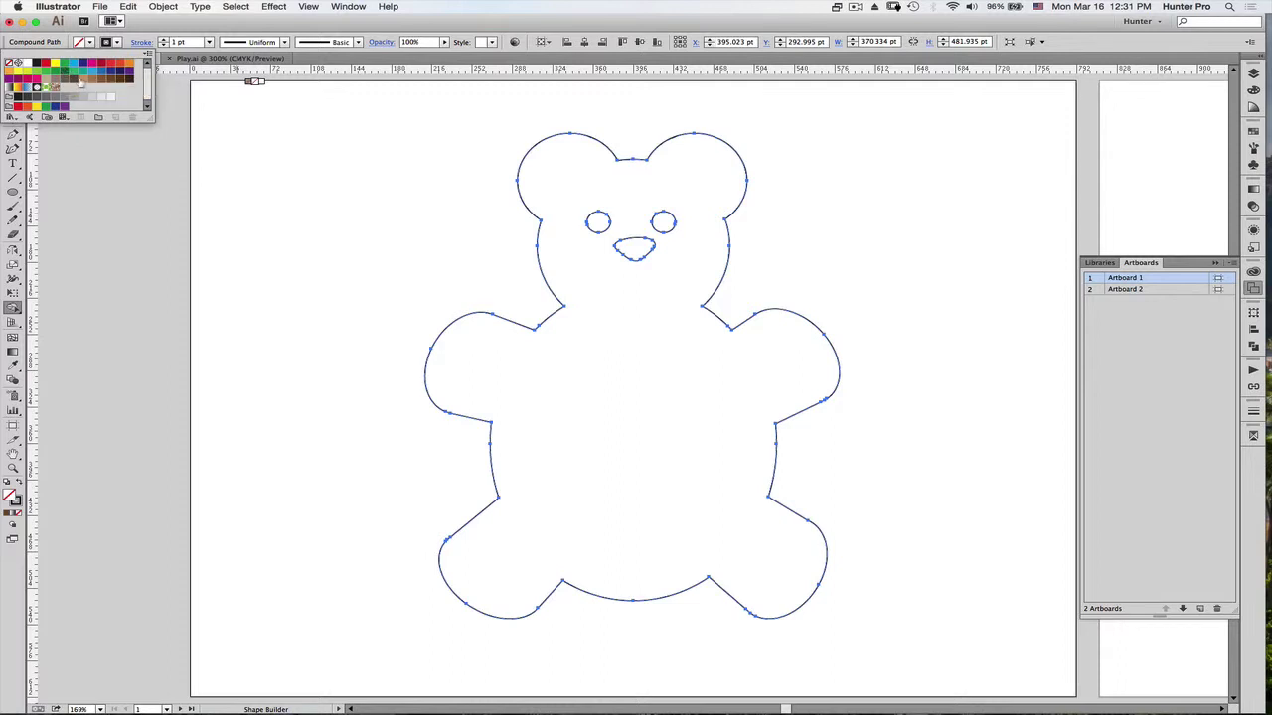
pyautogui.click(83, 79)
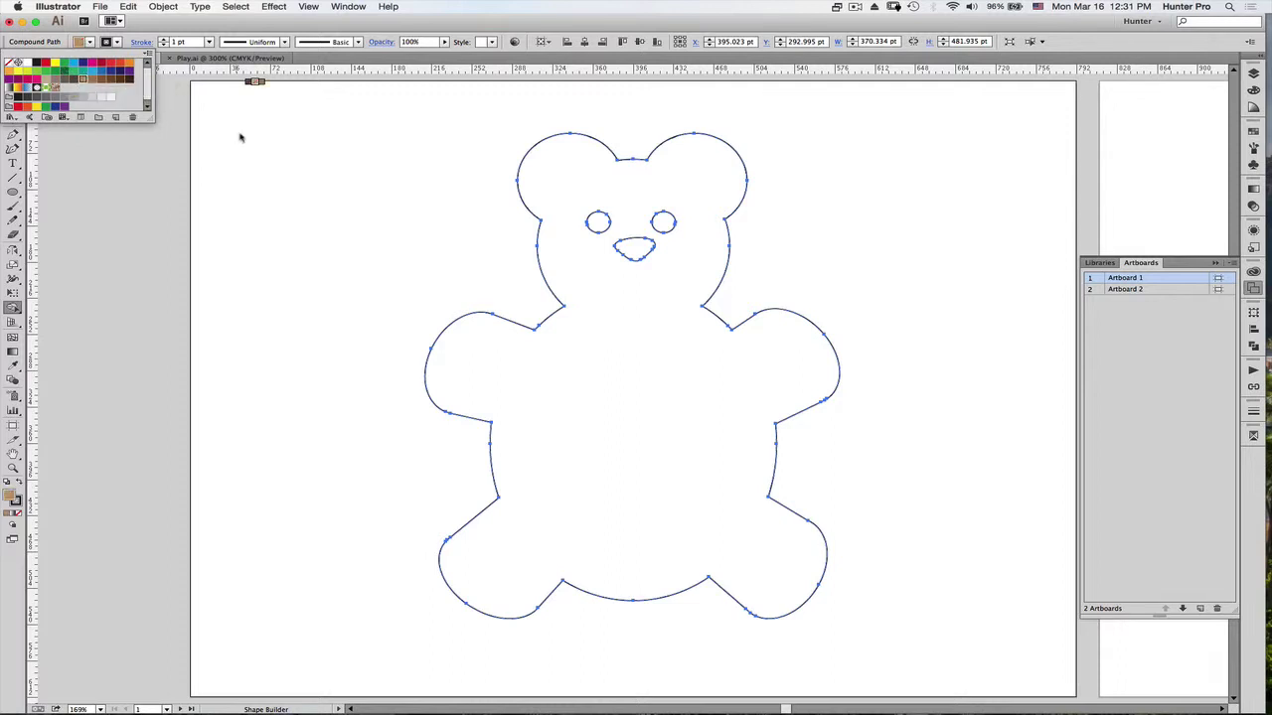
pyautogui.click(309, 165)
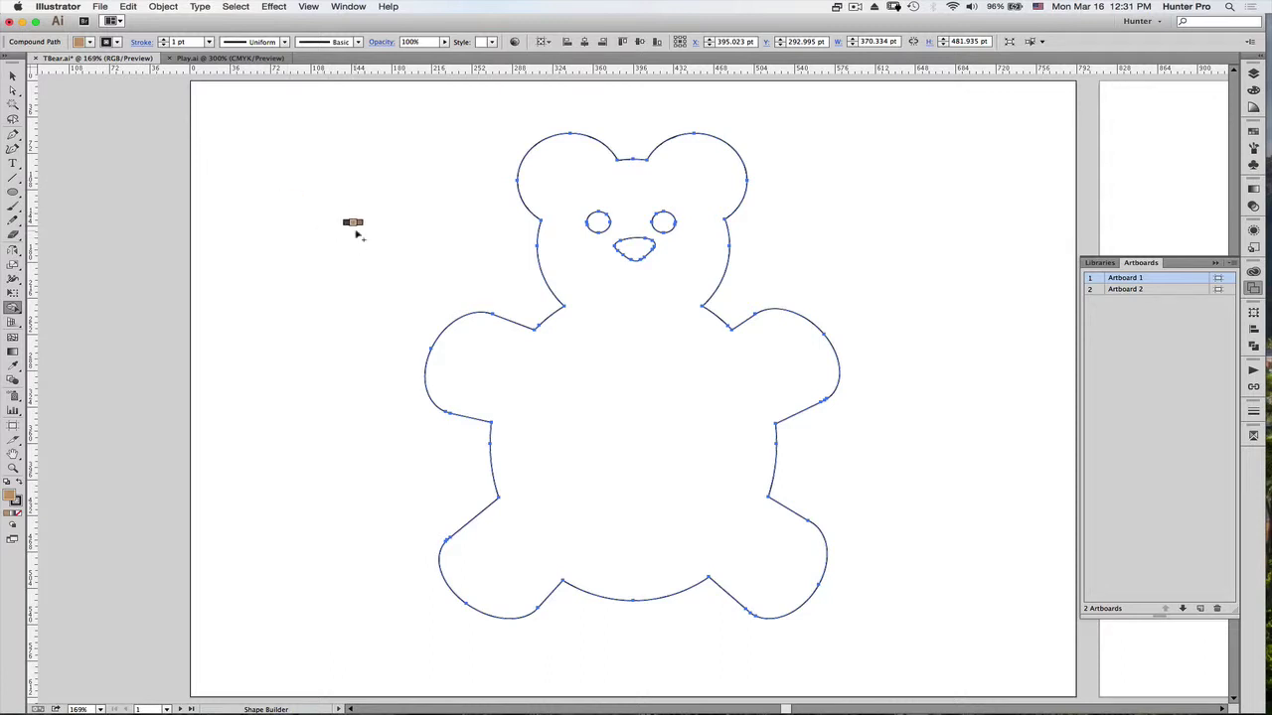
pyautogui.press('Right')
pyautogui.press('Right')
pyautogui.press('Right')
pyautogui.press('Right')
pyautogui.press('Right')
pyautogui.press('Right')
pyautogui.press('Right')
pyautogui.press('Right')
pyautogui.press('Right')
pyautogui.press('Left')
pyautogui.press('Left')
pyautogui.press('Left')
pyautogui.press('Left')
pyautogui.press('Left')
pyautogui.press('Left')
pyautogui.press('Left')
pyautogui.click(602, 303)
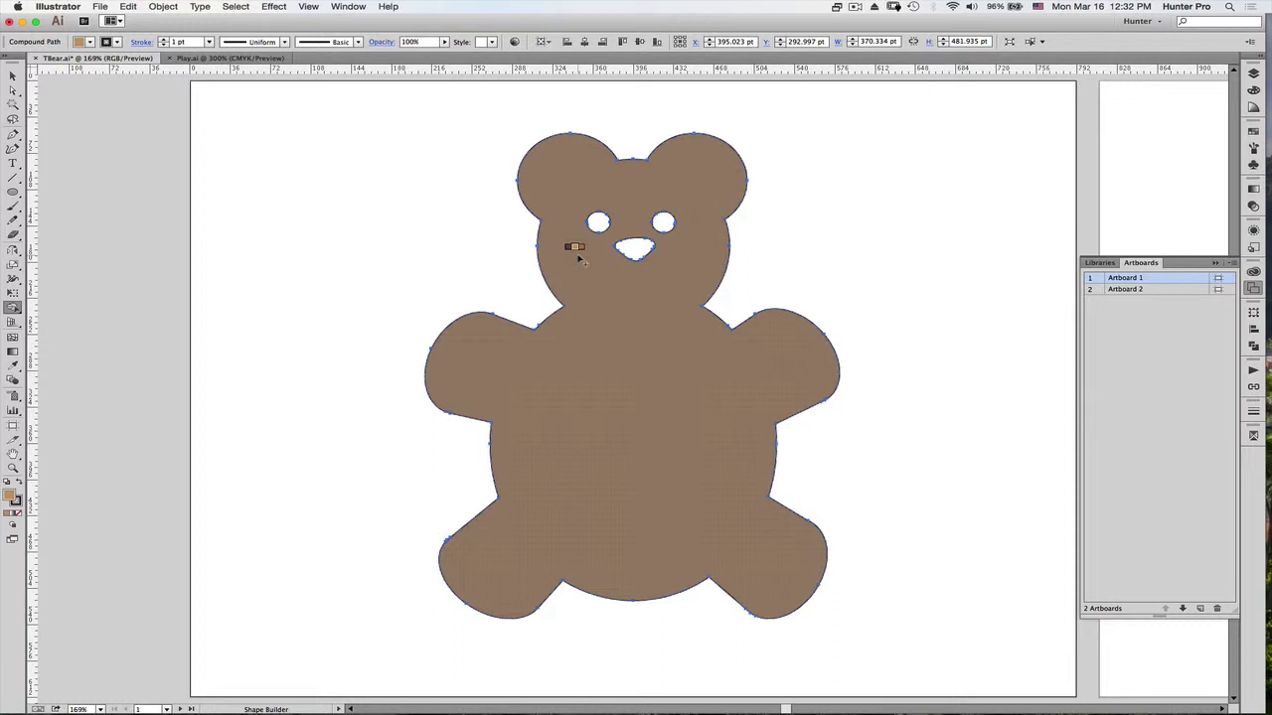
# Fill both eyes dark brown and the nose black, then deselect.
pyautogui.press('Right')
pyautogui.click(596, 220)
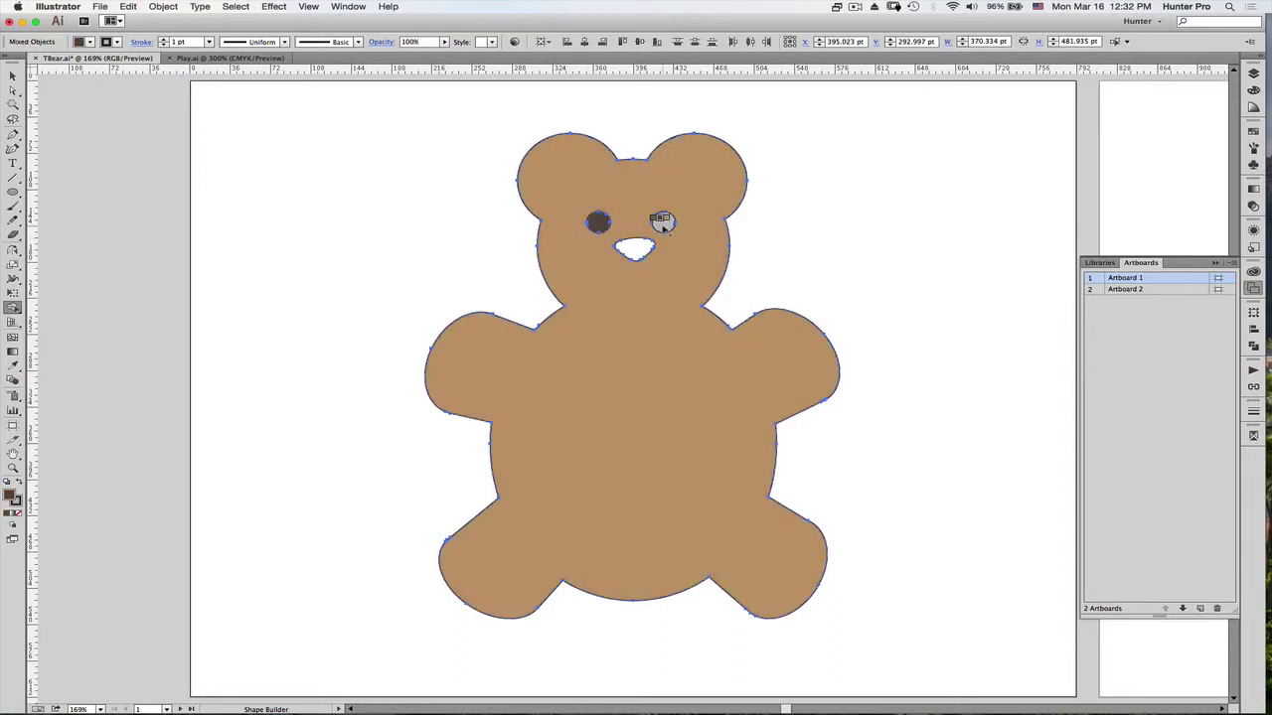
pyautogui.click(661, 223)
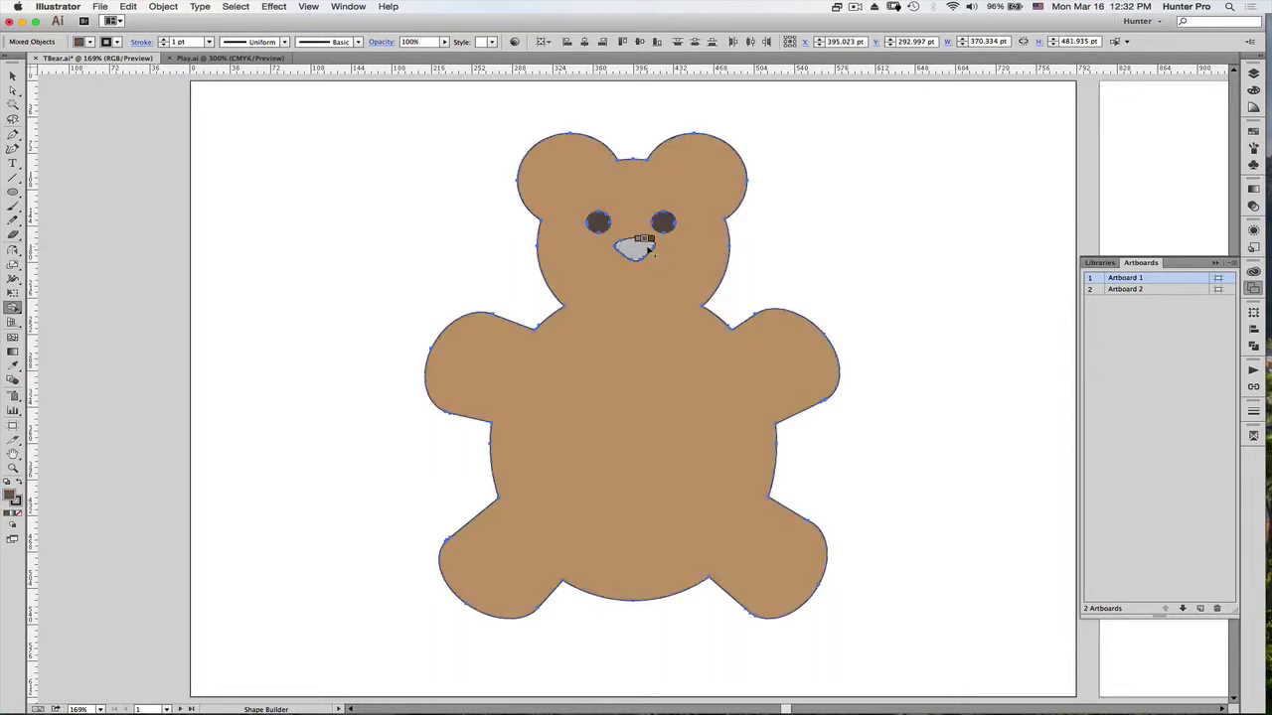
pyautogui.press('Left')
pyautogui.press('Left')
pyautogui.click(646, 248)
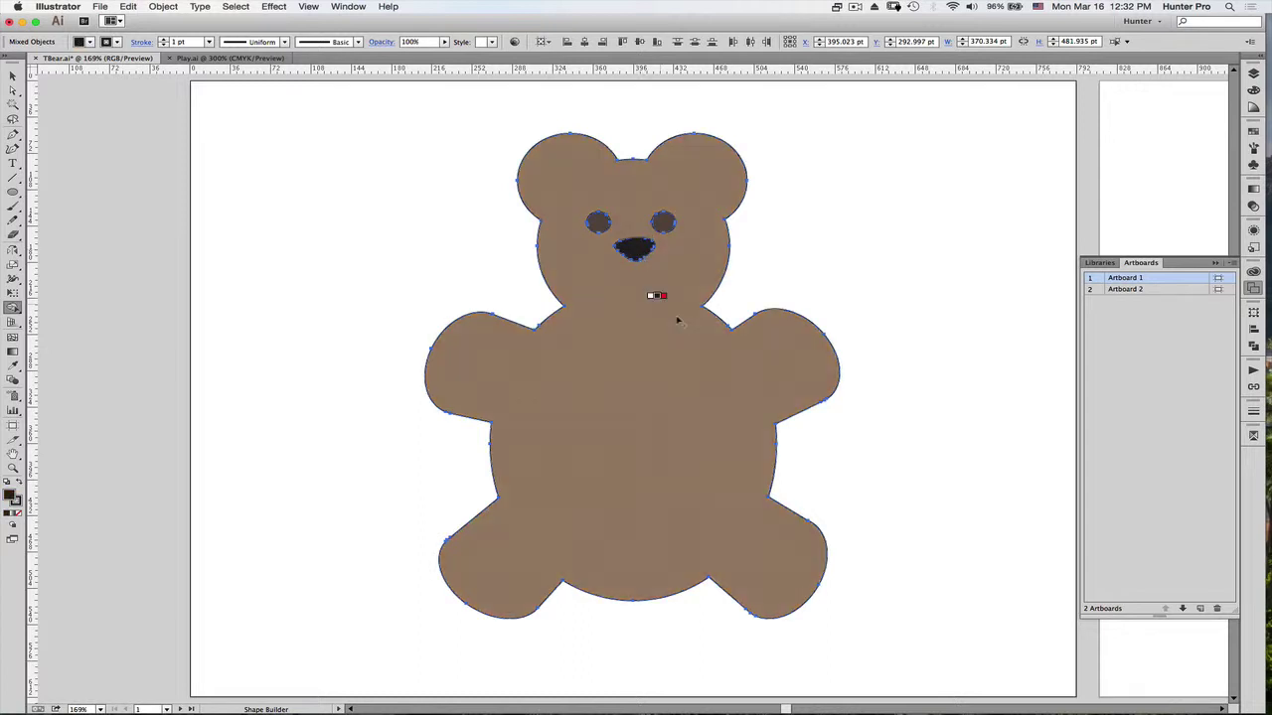
pyautogui.press('super+shift+a')
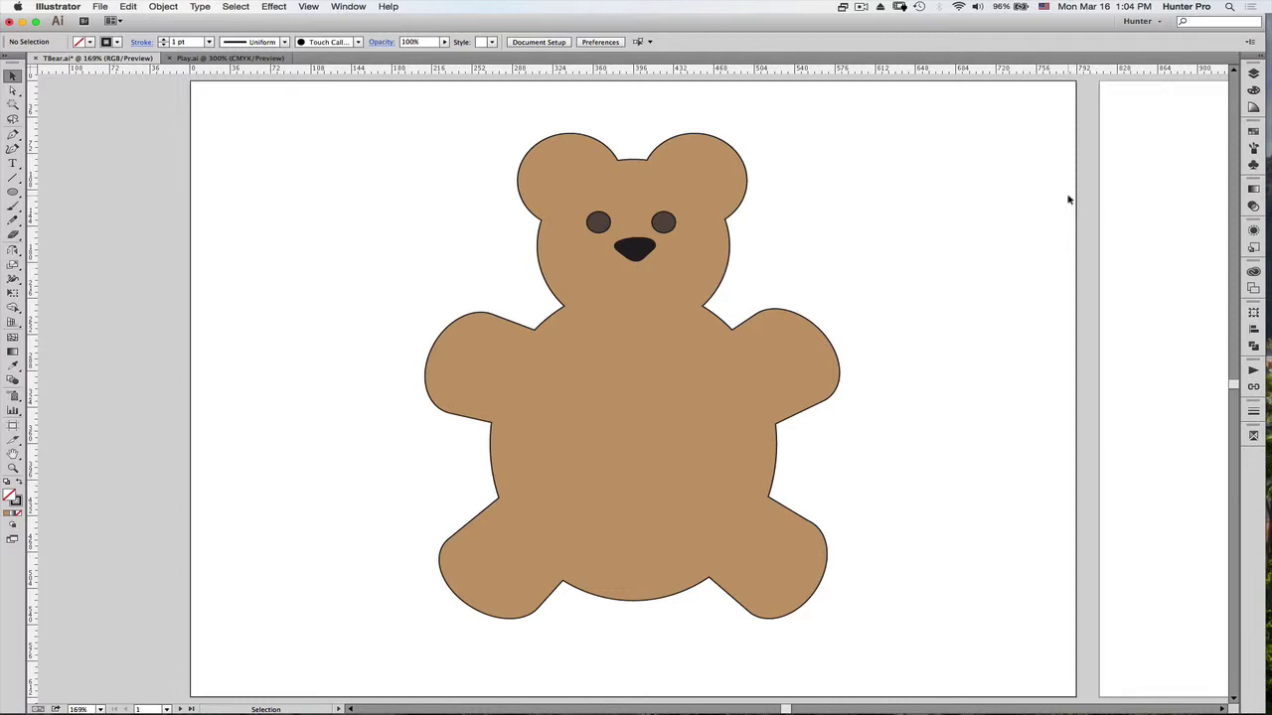
# Switch to Artboard 2 with the seashell from the Artboards panel.
pyautogui.click(1253, 287)
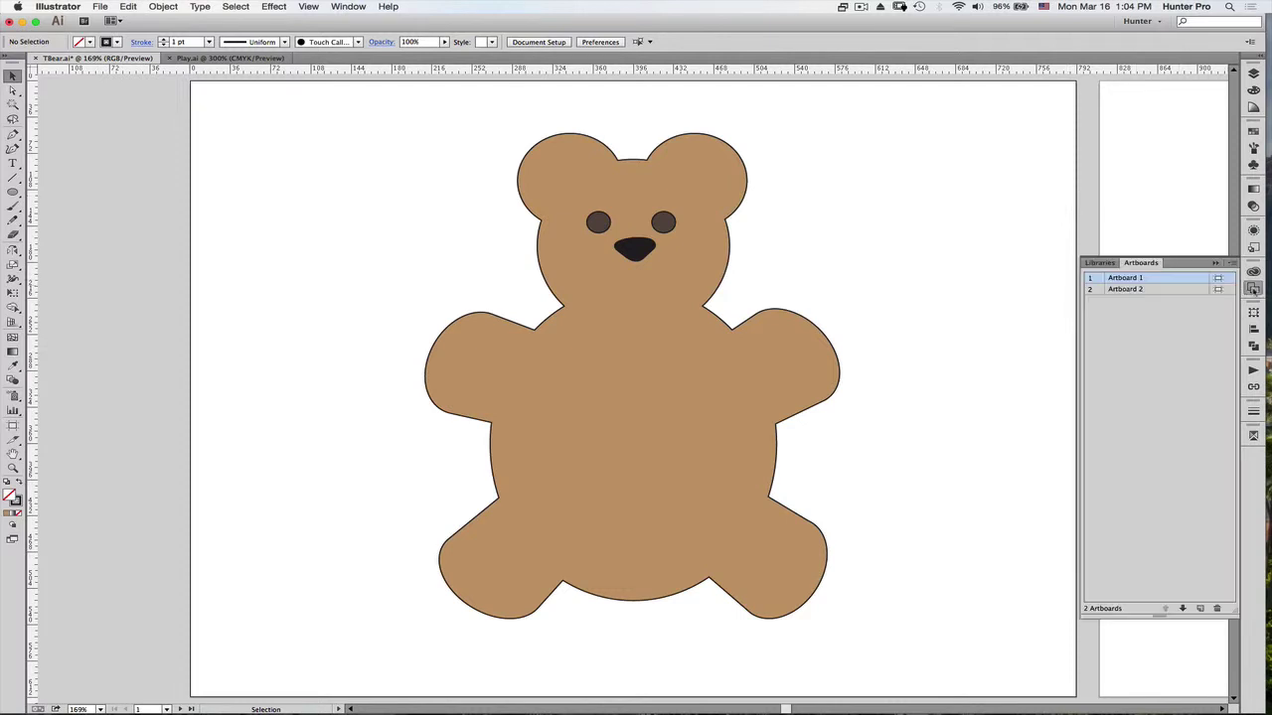
pyautogui.doubleClick(1098, 289)
pyautogui.click(1253, 288)
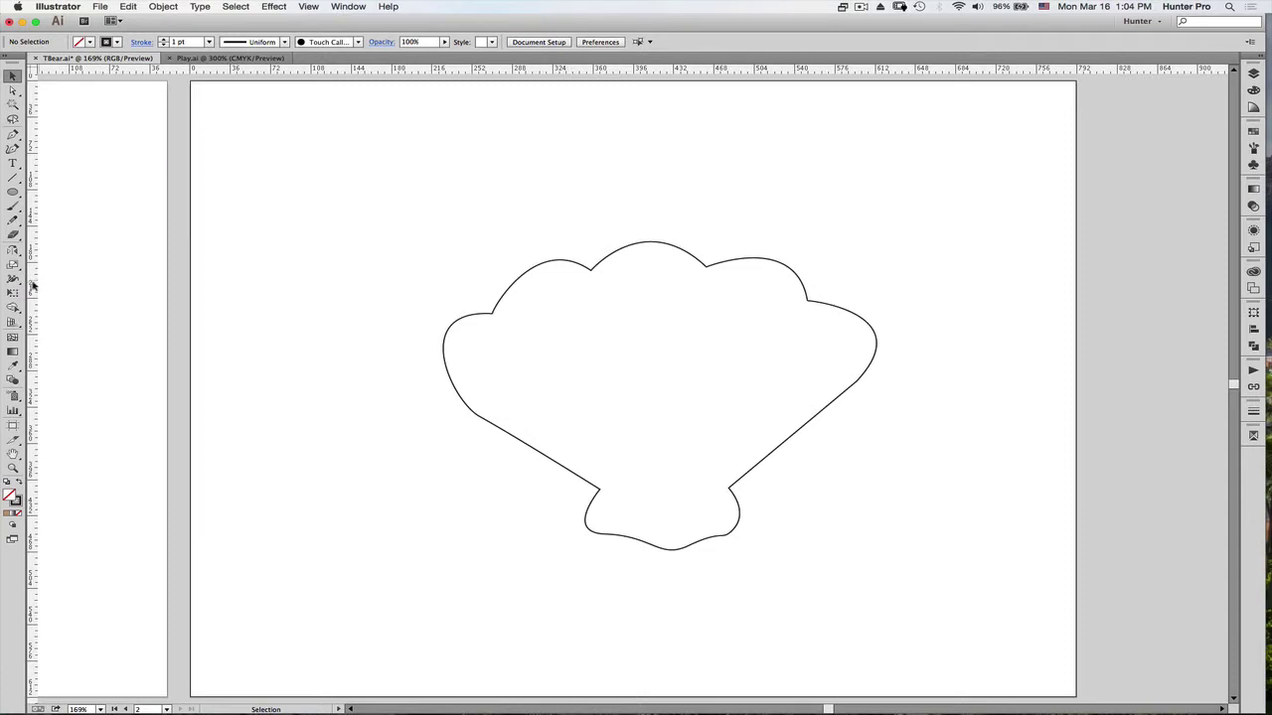
# Choose the Width tool and zoom the shell outline to 300%.
pyautogui.moveTo(15, 280); pyautogui.dragTo(97, 281)
pyautogui.press('super')
pyautogui.press('super+equal')
pyautogui.press('super+equal')
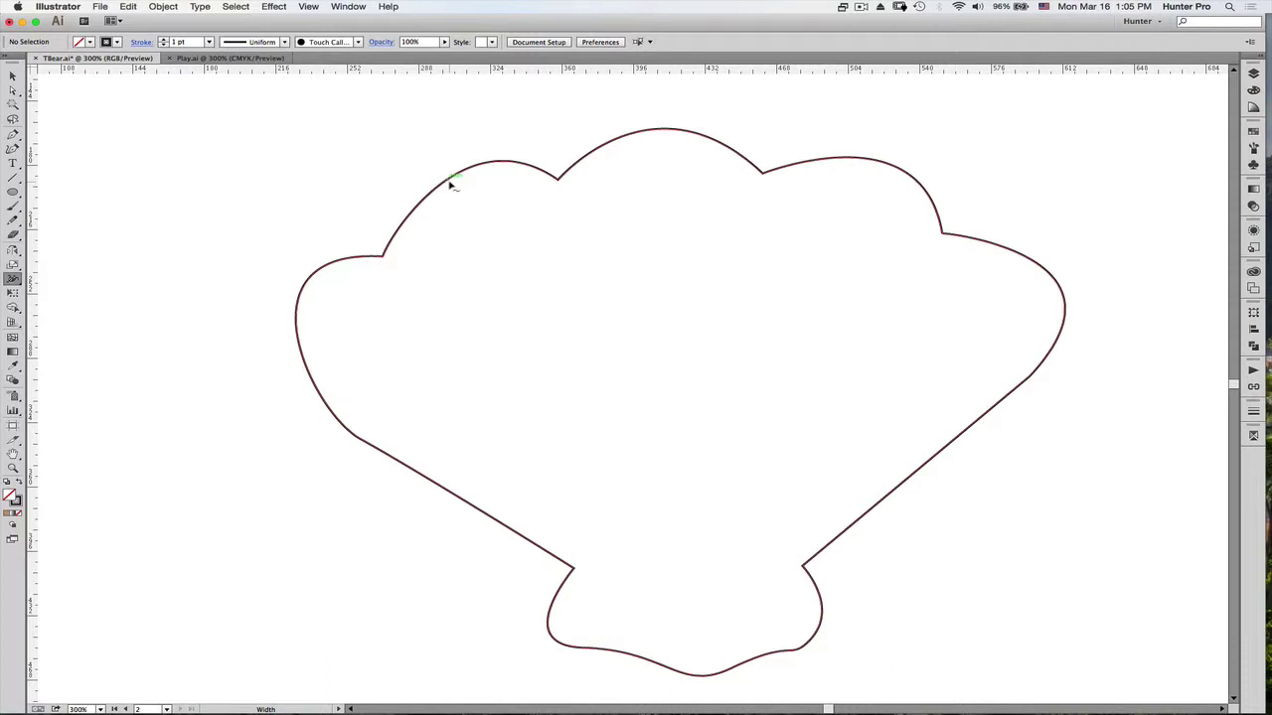
pyautogui.moveTo(454, 180)
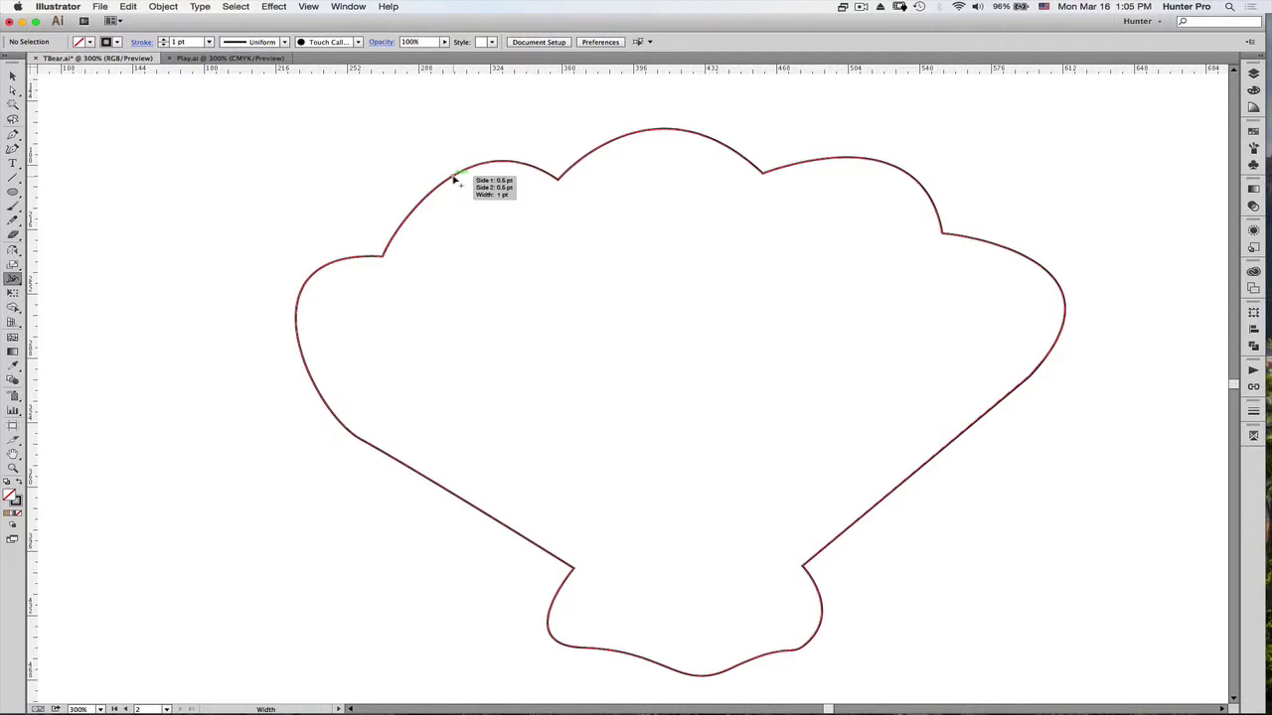
# Widen the strokes on the upper-left, top-middle and right lobes, redoing the right lobe.
pyautogui.moveTo(454, 180)
pyautogui.mouseDown()
pyautogui.moveTo(429, 144)
pyautogui.moveTo(440, 170)
pyautogui.moveTo(428, 159)
pyautogui.moveTo(429, 134)
pyautogui.moveTo(422, 157)
pyautogui.moveTo(412, 120)
pyautogui.moveTo(456, 118)
pyautogui.moveTo(465, 173)
pyautogui.moveTo(446, 155)
pyautogui.moveTo(453, 167)
pyautogui.mouseUp()
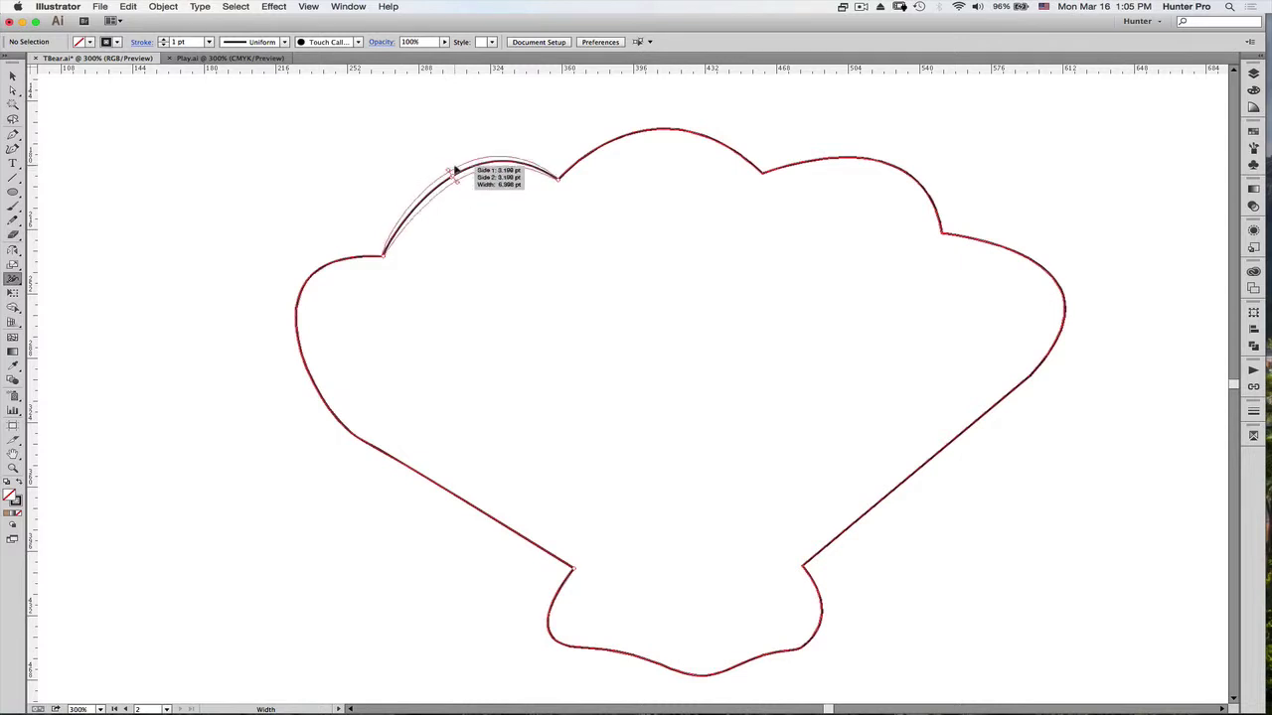
pyautogui.moveTo(453, 167); pyautogui.dragTo(453, 166)
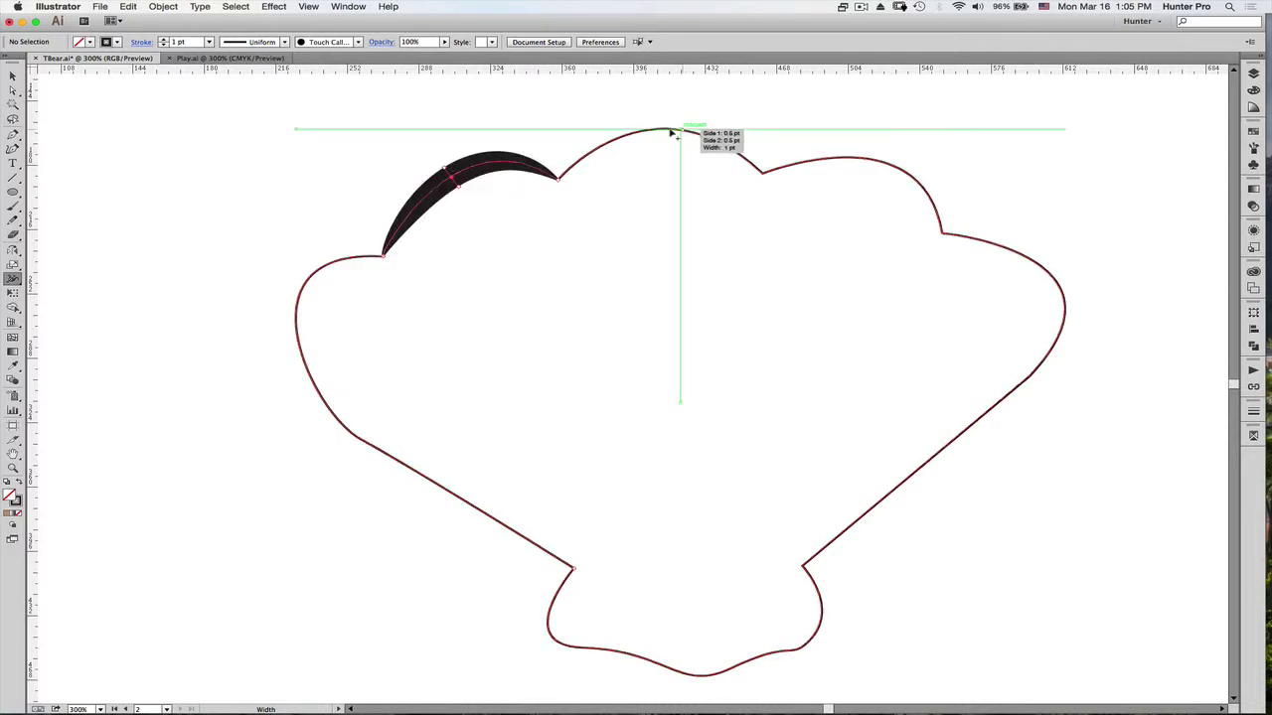
pyautogui.moveTo(670, 132); pyautogui.dragTo(669, 116)
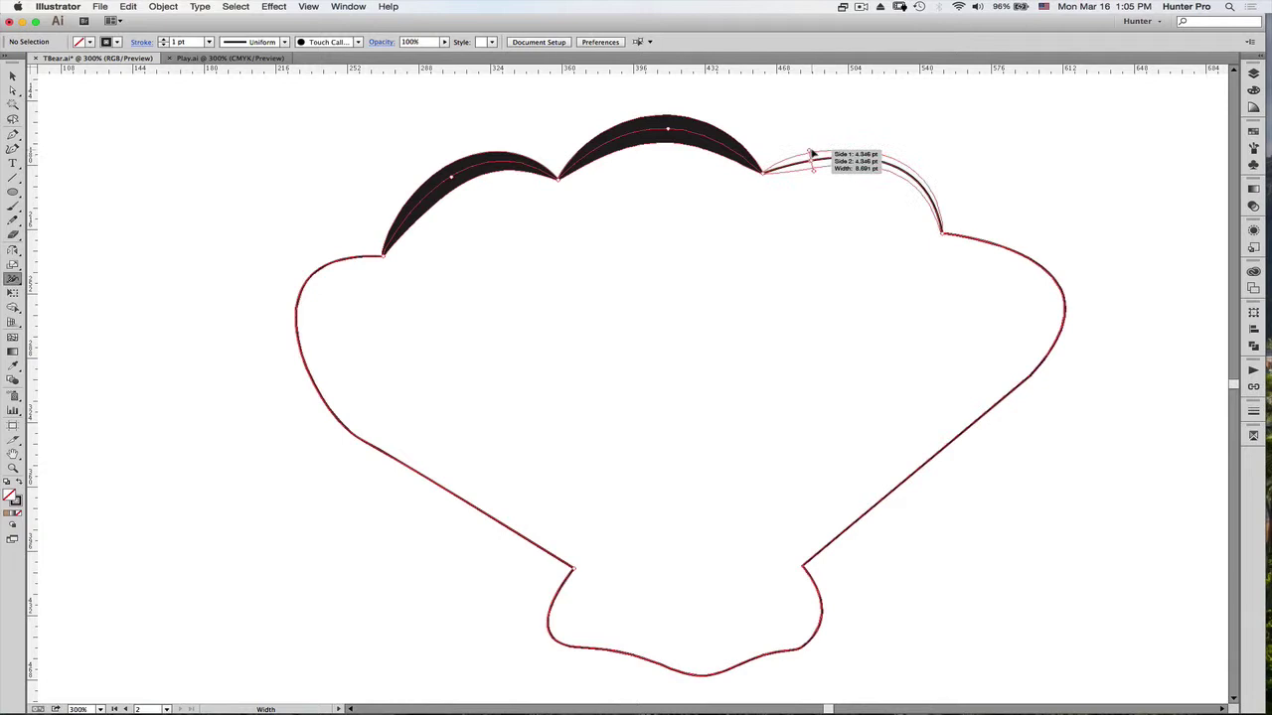
pyautogui.moveTo(811, 154)
pyautogui.mouseDown()
pyautogui.moveTo(832, 162)
pyautogui.moveTo(810, 143)
pyautogui.mouseUp()
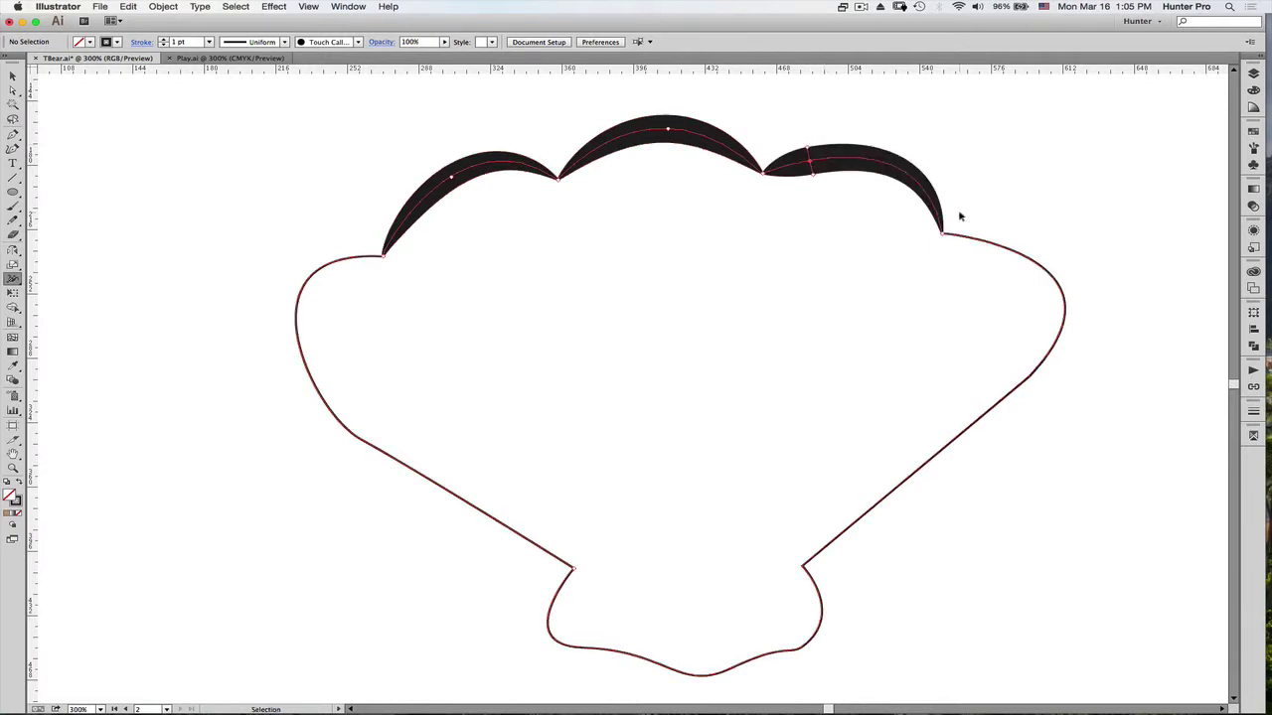
pyautogui.press('Delete')
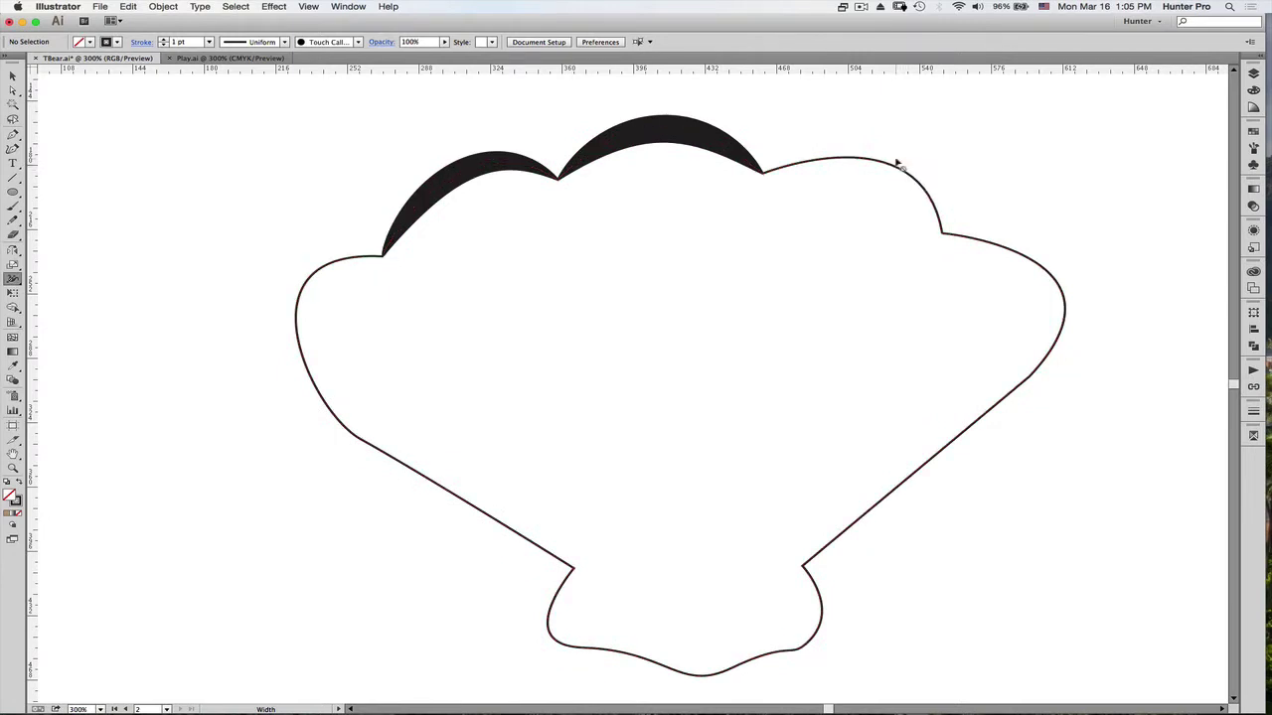
pyautogui.moveTo(891, 169); pyautogui.dragTo(902, 161)
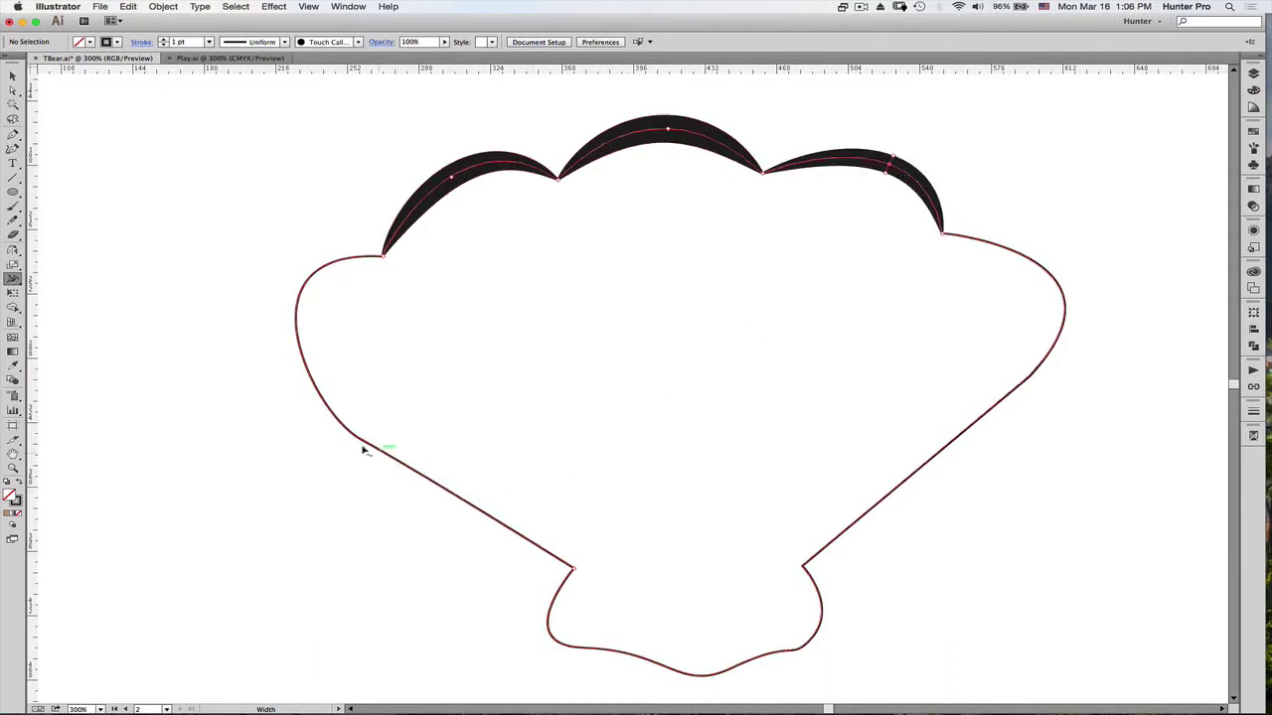
# Widen the strokes on the lower-left side, bottom edge and right side.
pyautogui.moveTo(321, 401); pyautogui.dragTo(310, 399)
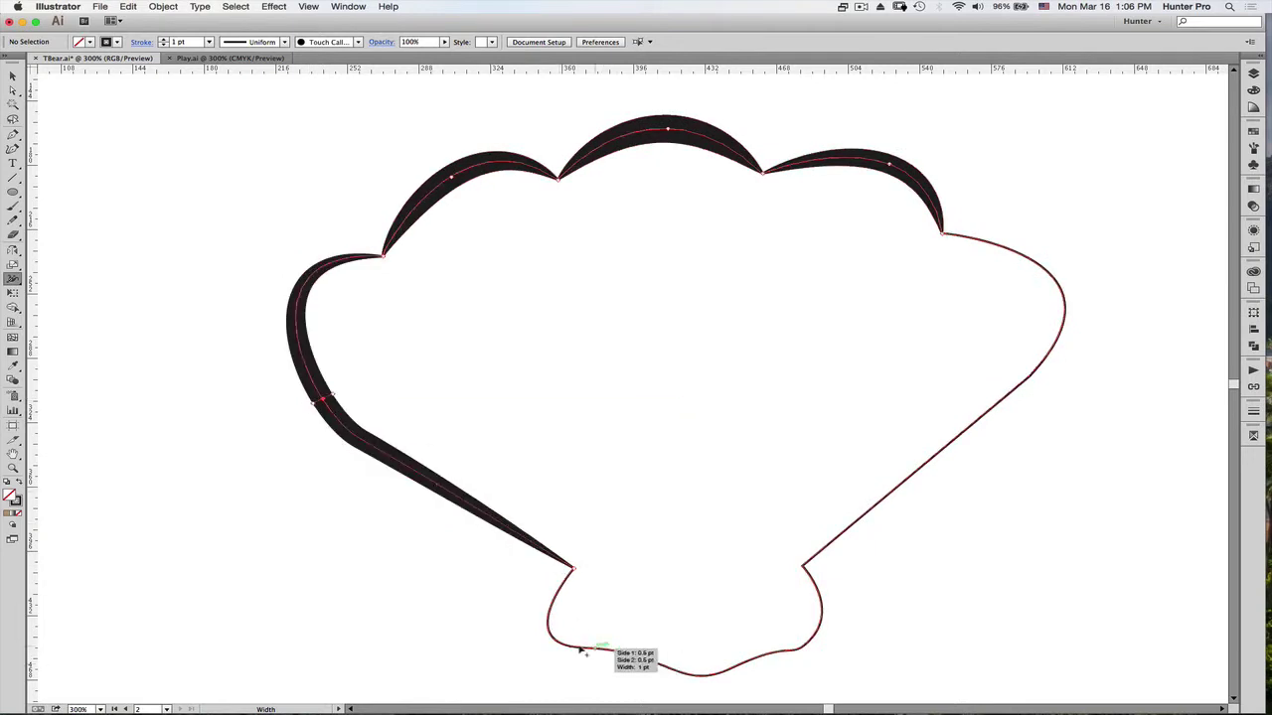
pyautogui.moveTo(559, 648); pyautogui.dragTo(563, 638)
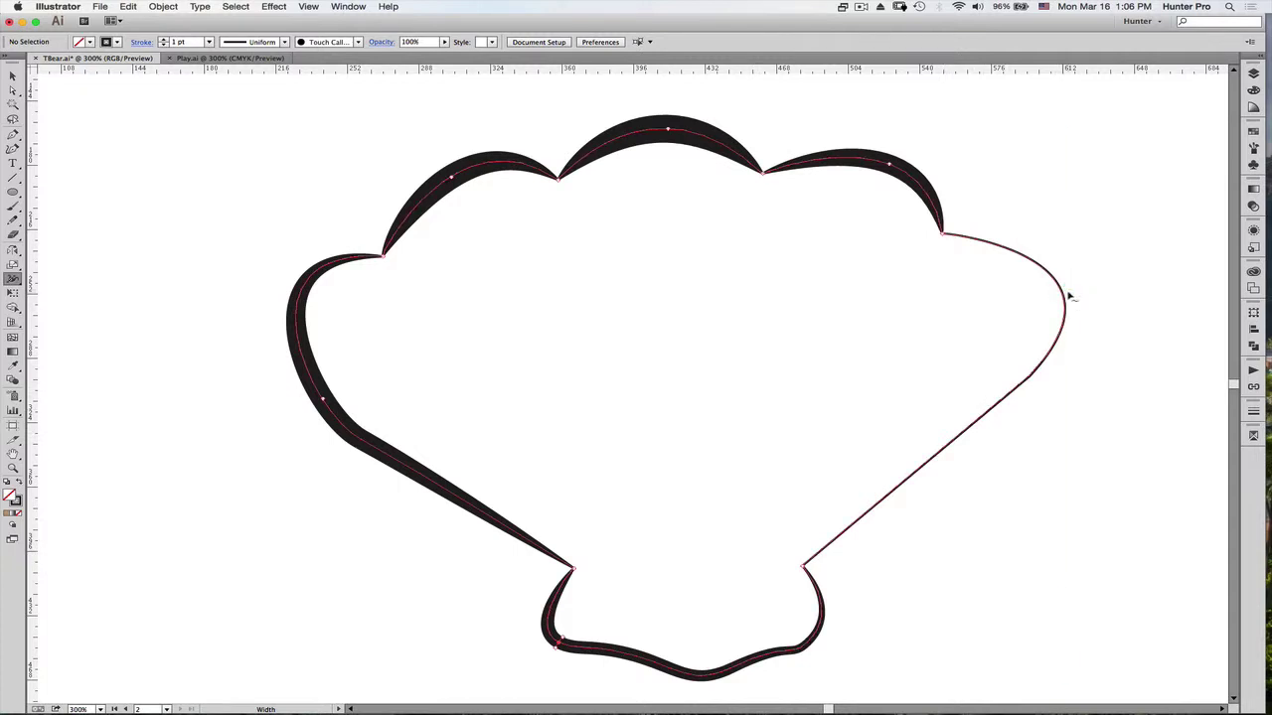
pyautogui.moveTo(1070, 289); pyautogui.dragTo(1071, 292)
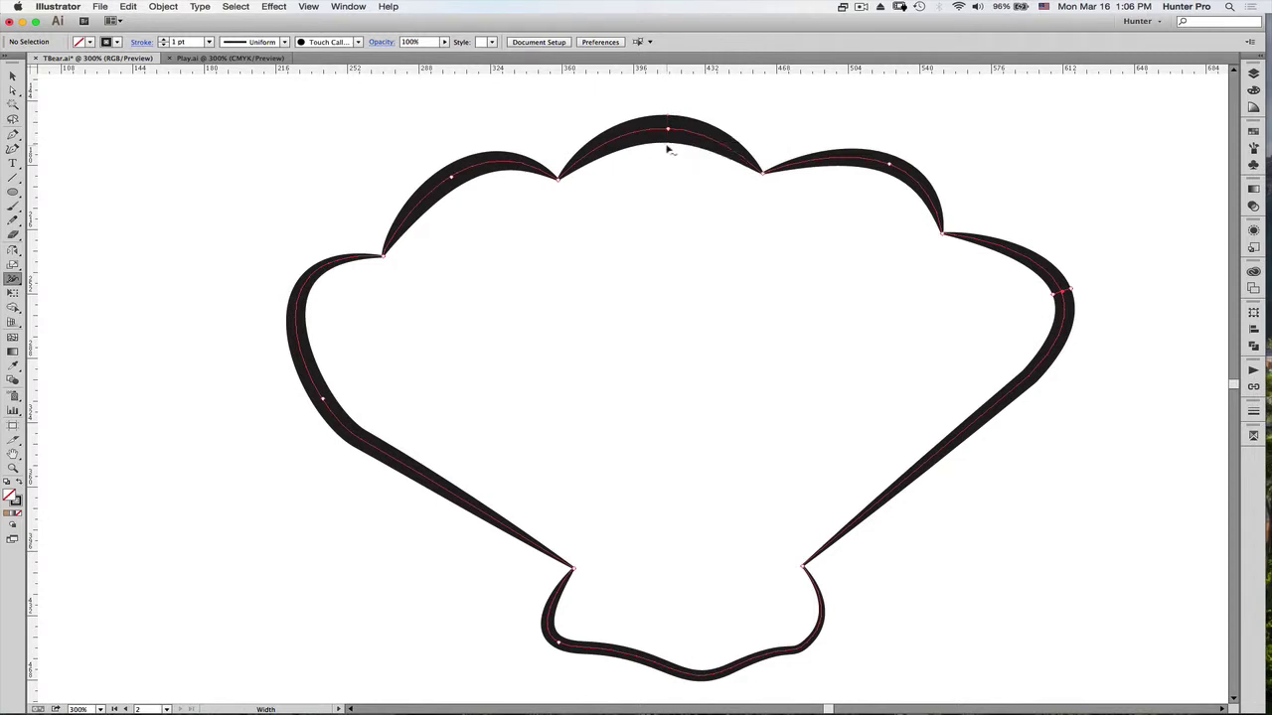
# Slim the strokes on the top-middle arc, upper-right arc and far-right curve.
pyautogui.moveTo(666, 145)
pyautogui.mouseDown()
pyautogui.moveTo(672, 181)
pyautogui.moveTo(669, 155)
pyautogui.mouseUp()
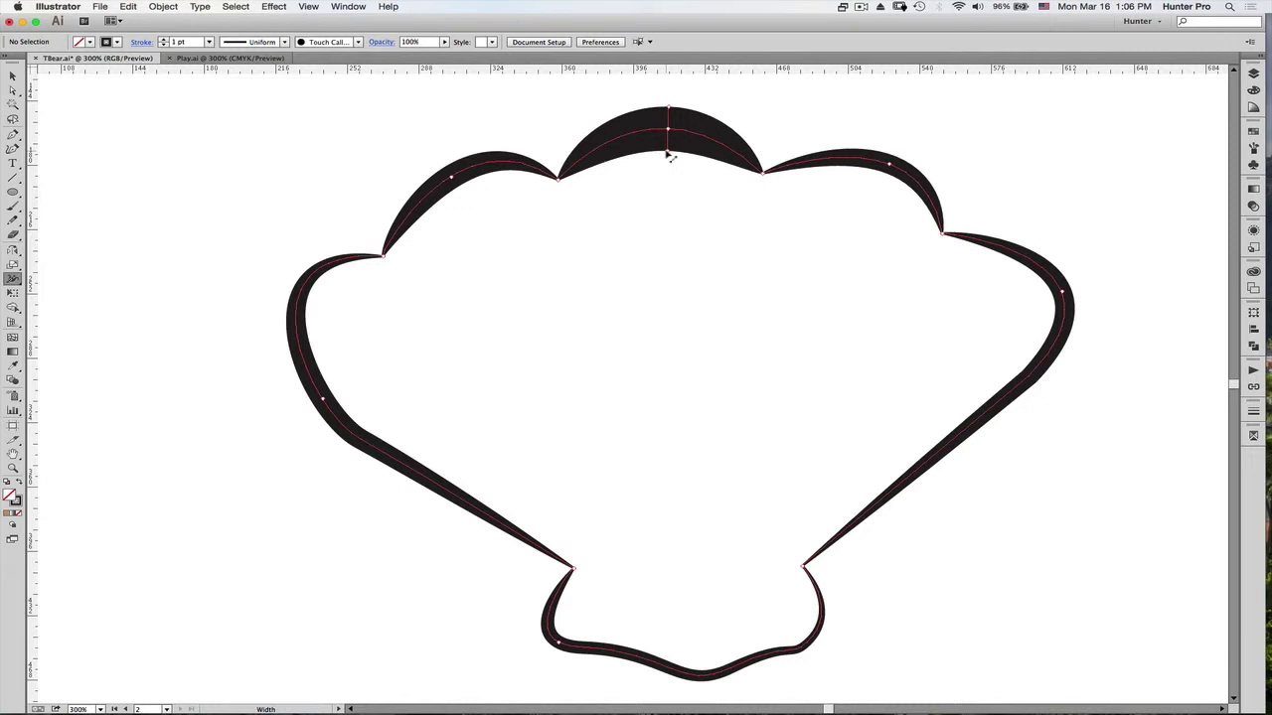
pyautogui.moveTo(669, 155)
pyautogui.moveTo(667, 154)
pyautogui.mouseDown()
pyautogui.moveTo(671, 110)
pyautogui.moveTo(671, 125)
pyautogui.mouseUp()
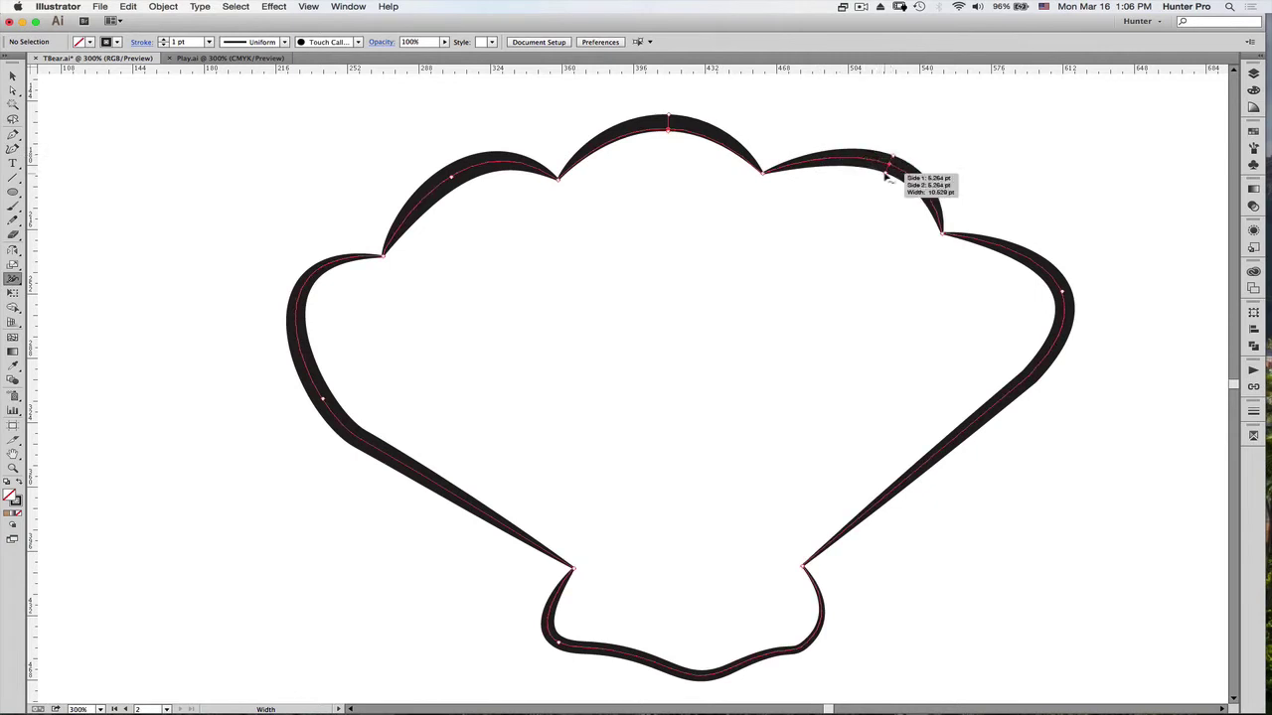
pyautogui.moveTo(887, 177); pyautogui.dragTo(906, 193)
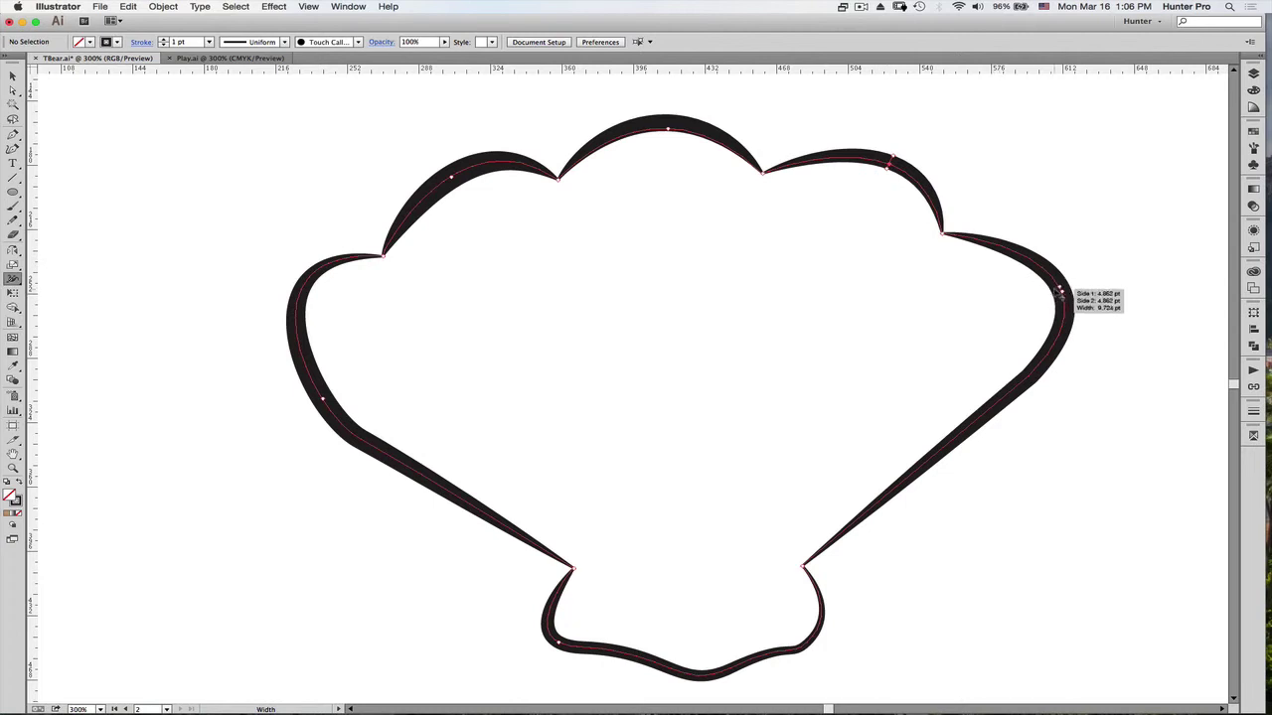
pyautogui.moveTo(1059, 296); pyautogui.dragTo(1051, 304)
# Thicken the left curve and lower-left diagonal, and adjust the right diagonal's width.
pyautogui.moveTo(335, 420)
pyautogui.mouseDown()
pyautogui.moveTo(347, 406)
pyautogui.moveTo(328, 400)
pyautogui.mouseUp()
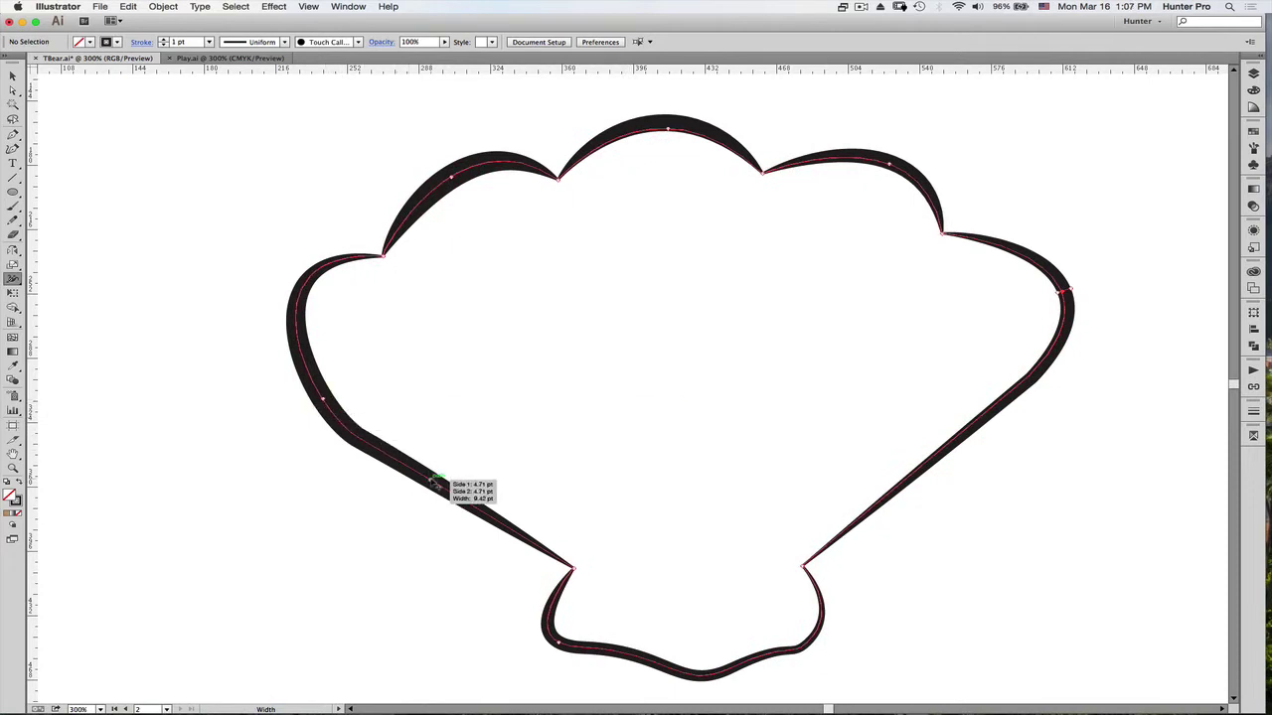
pyautogui.moveTo(447, 489)
pyautogui.mouseDown()
pyautogui.moveTo(465, 425)
pyautogui.moveTo(435, 437)
pyautogui.moveTo(446, 380)
pyautogui.moveTo(506, 352)
pyautogui.moveTo(483, 407)
pyautogui.moveTo(492, 458)
pyautogui.moveTo(547, 335)
pyautogui.moveTo(447, 483)
pyautogui.mouseUp()
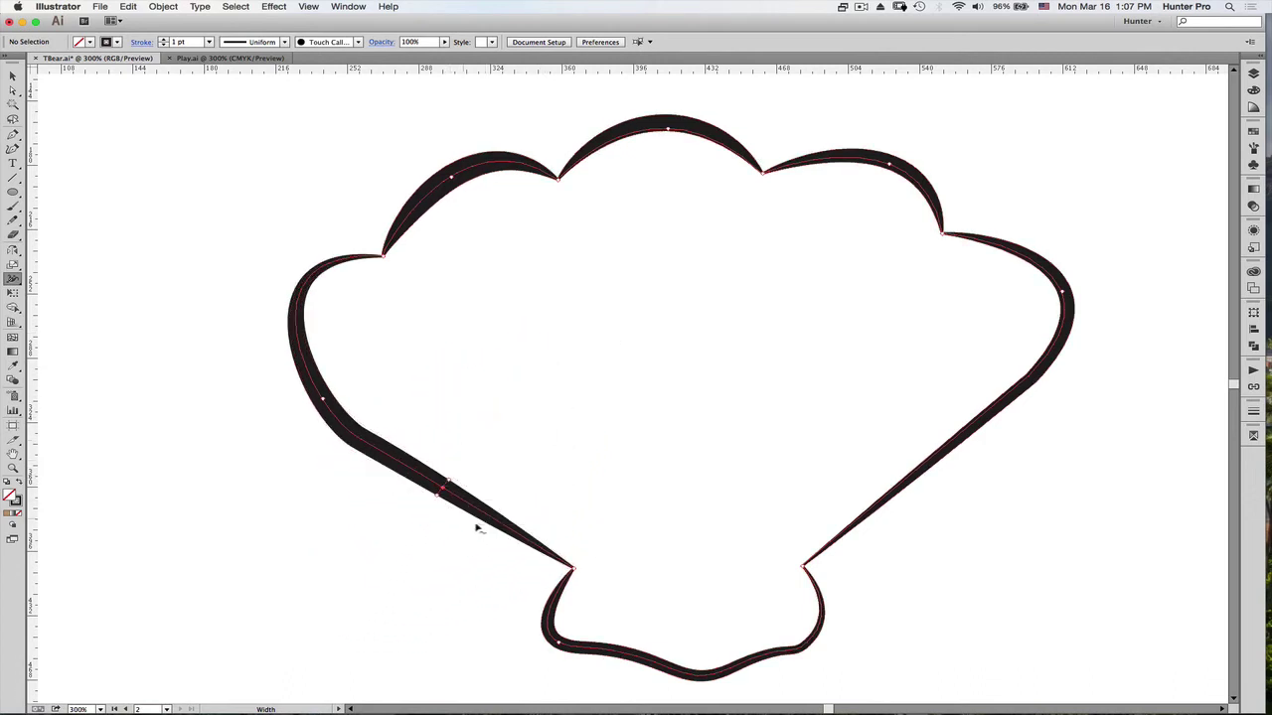
pyautogui.moveTo(898, 481); pyautogui.dragTo(907, 495)
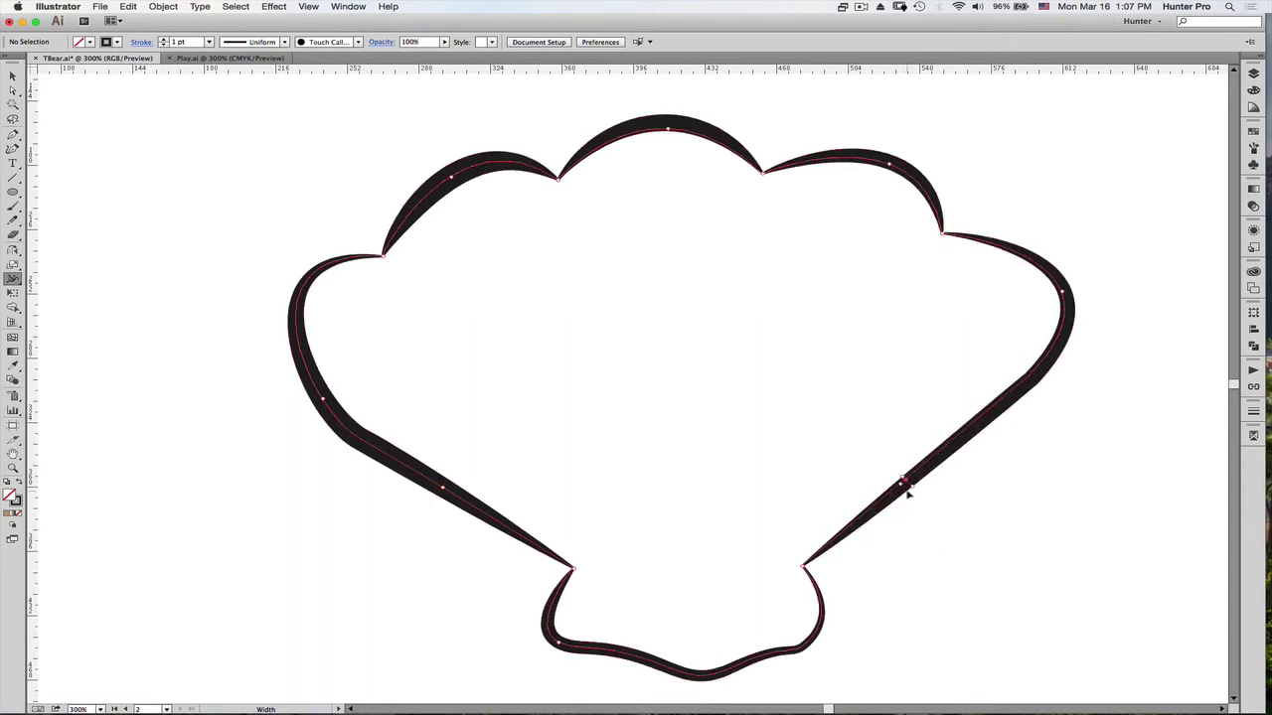